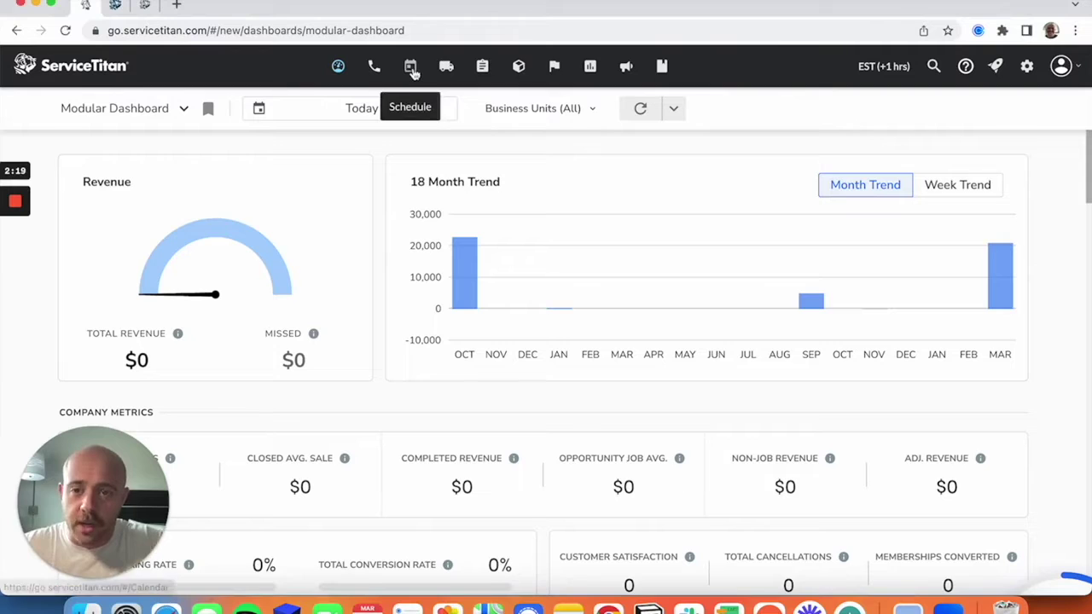
Open the Technician Shifts view of the schedule.
click(413, 74)
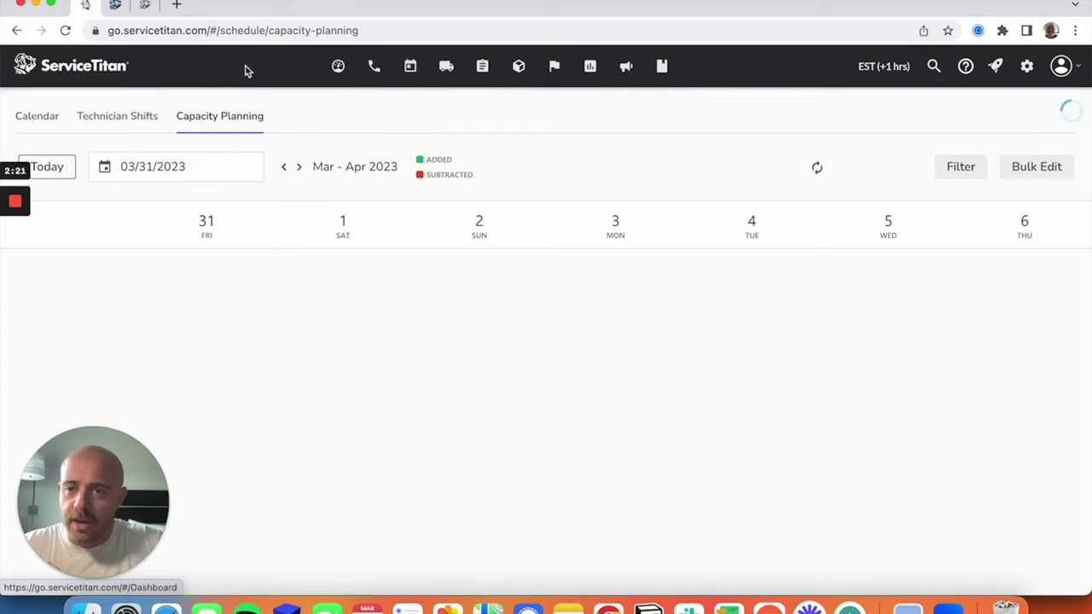
click(38, 122)
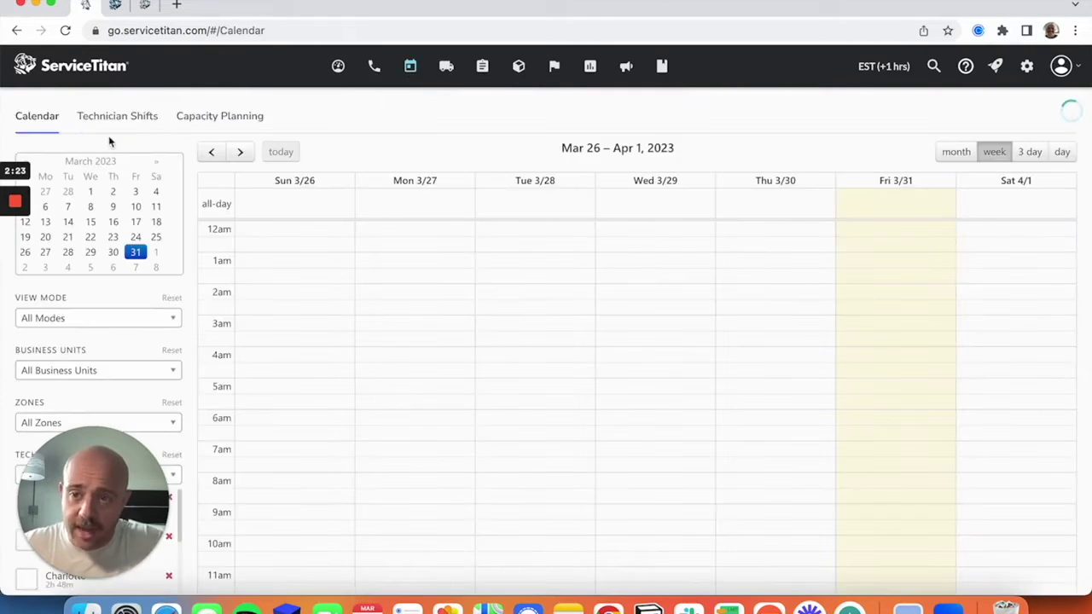
click(111, 120)
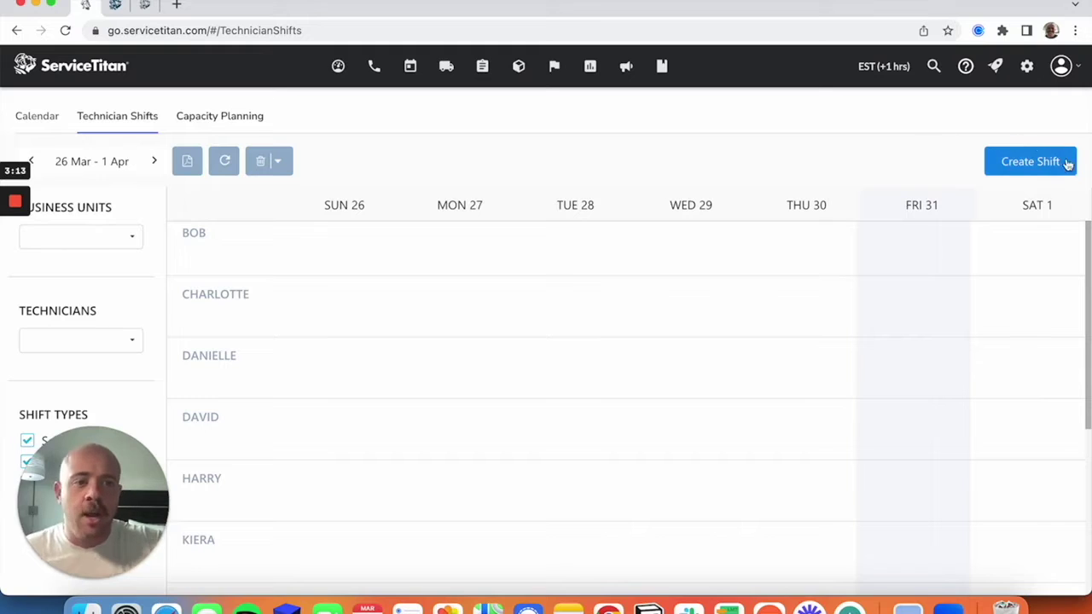
Start creating a new shift, look at the Time Off form, and return the entry type to Shift.
click(1020, 166)
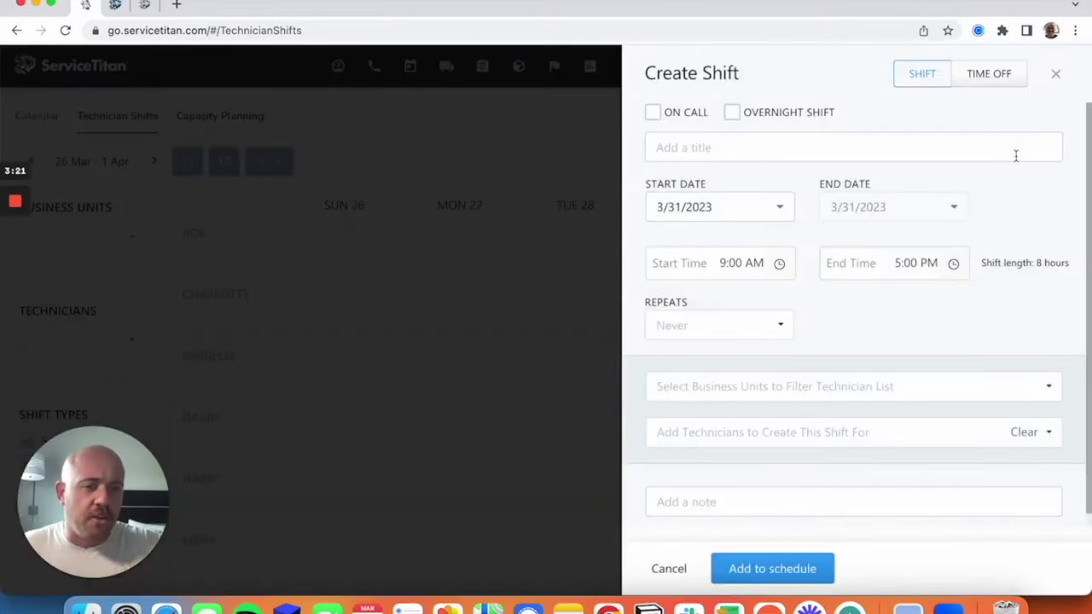
click(921, 77)
click(921, 75)
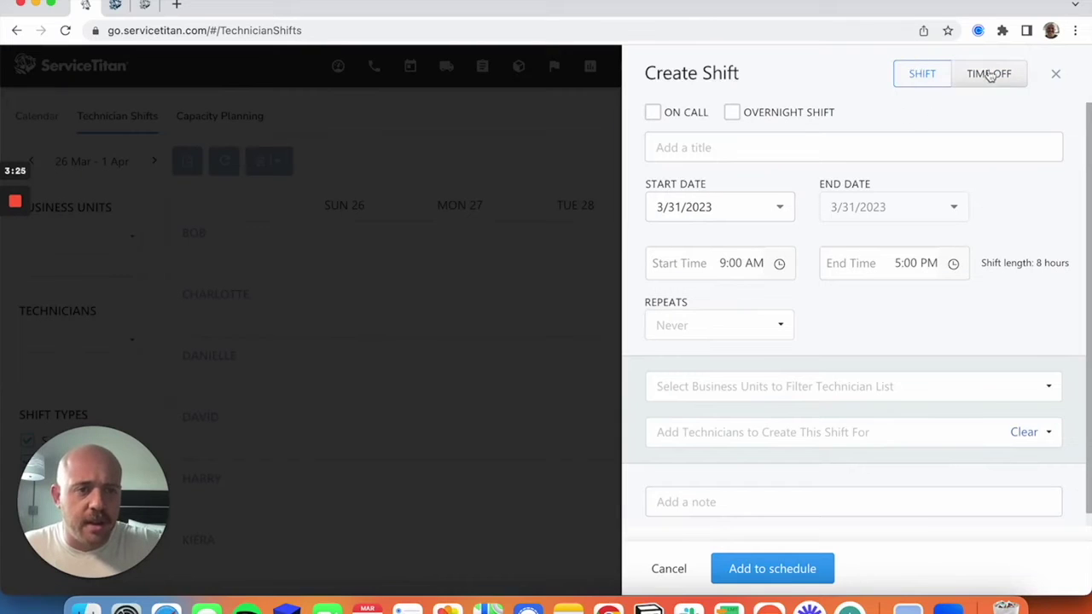
click(990, 75)
click(937, 82)
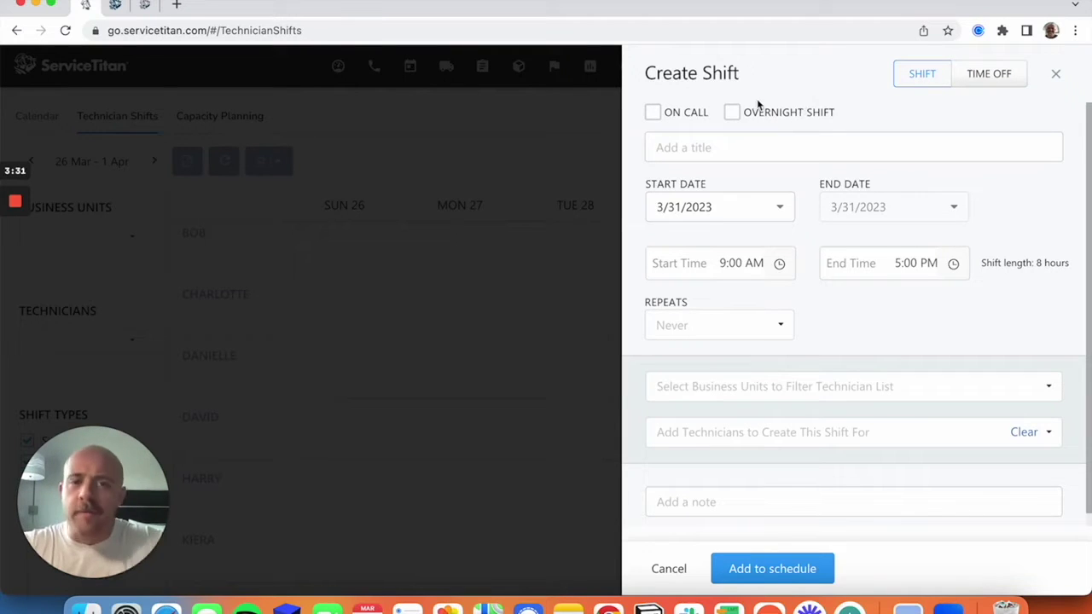
Title the new shift "Default Shift".
click(720, 153)
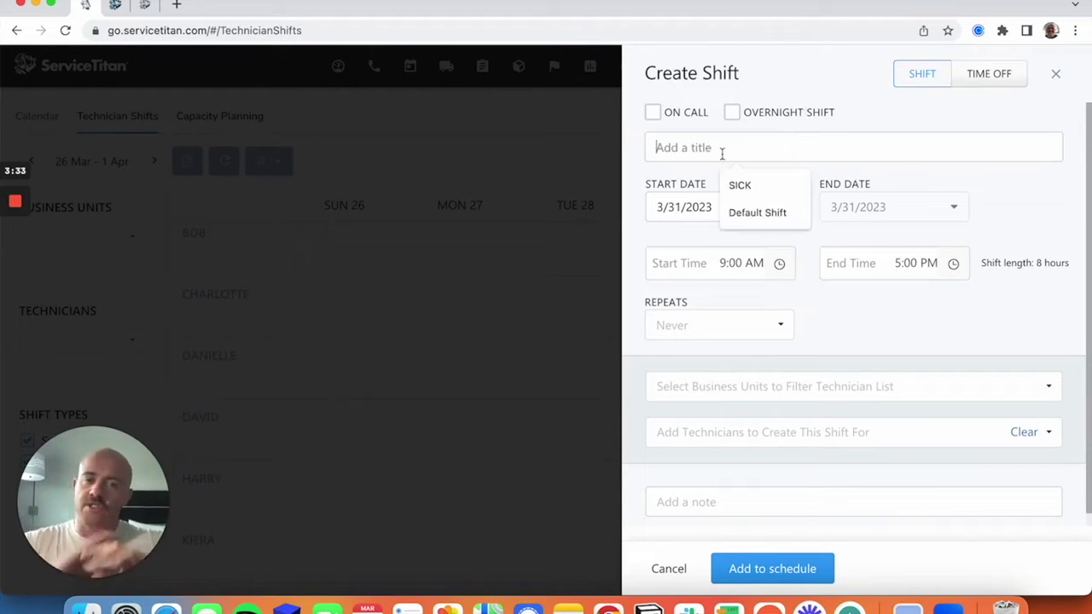
text(D)
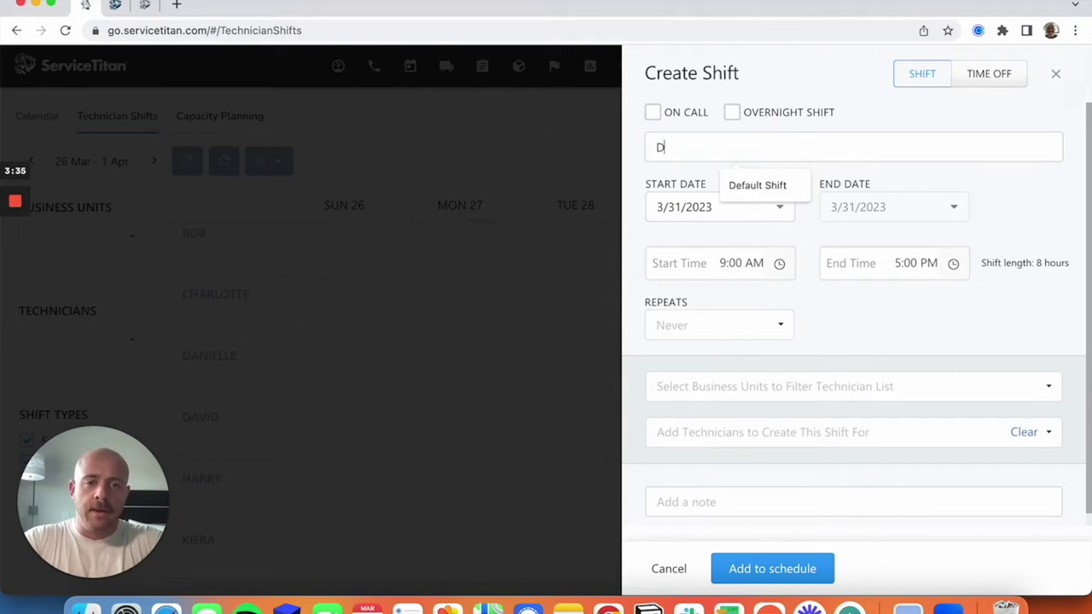
text(efault Shi)
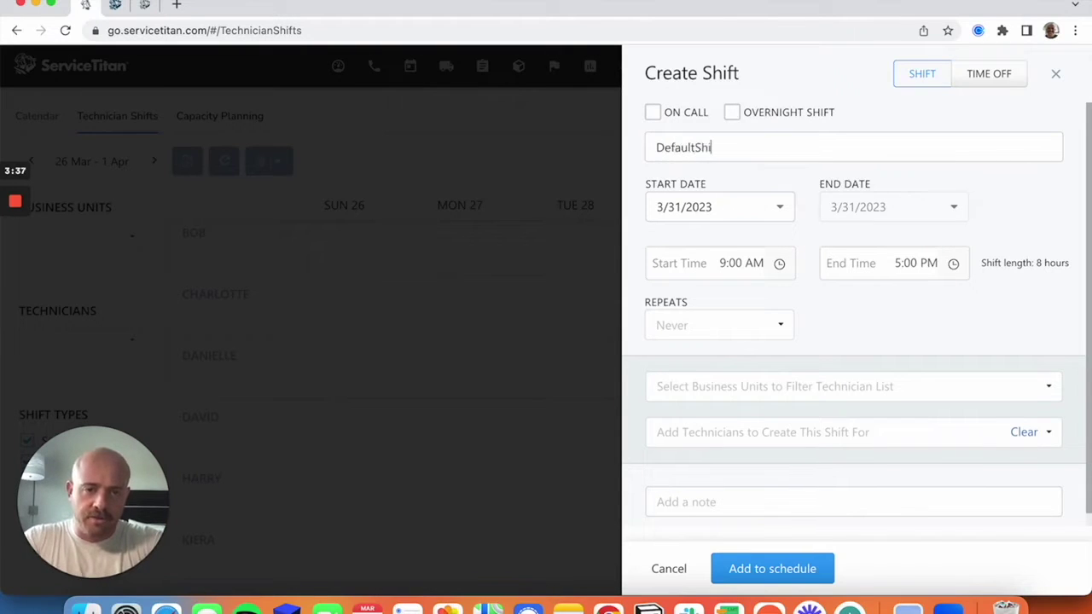
key(BackSpace)
key(BackSpace)
text(Shift)
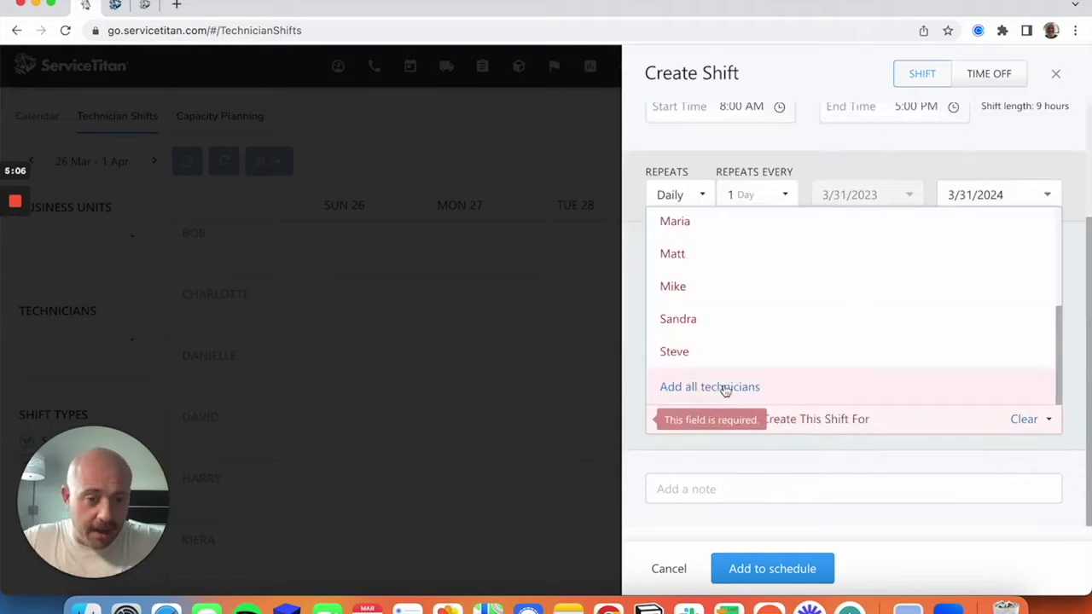
Assign the shift to all technicians and add it to the schedule.
click(724, 385)
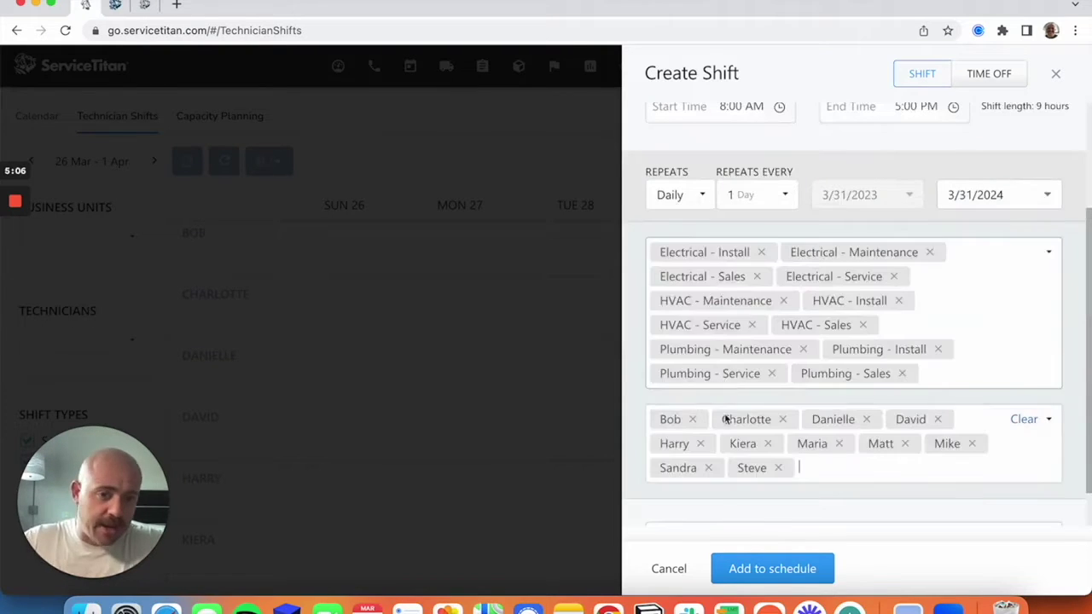
click(802, 579)
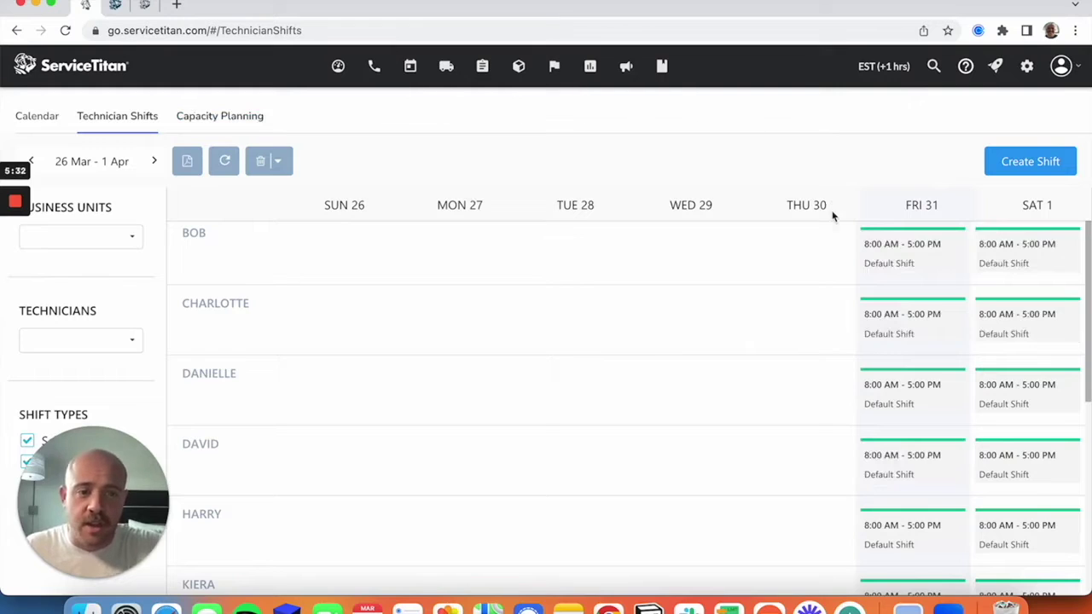
Examine the technicians' scheduled shifts in the week of 2 - 8 April.
scroll(821, 271, down, 4)
click(154, 160)
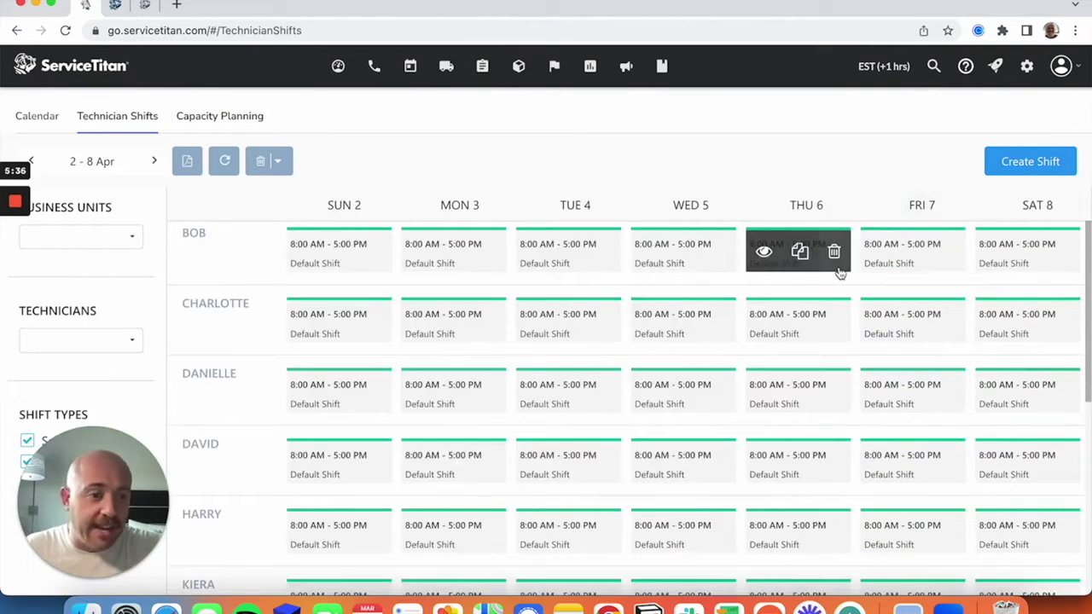
mouse_move(361, 246)
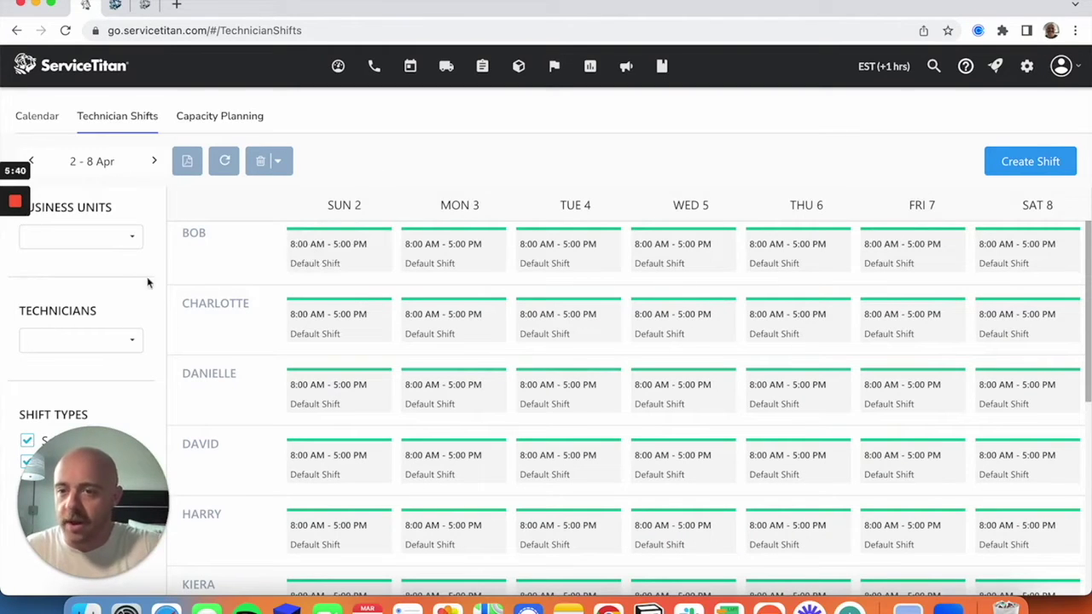
Filter the shifts by the Electrical - Maintenance business unit, and clear that filter again.
click(115, 236)
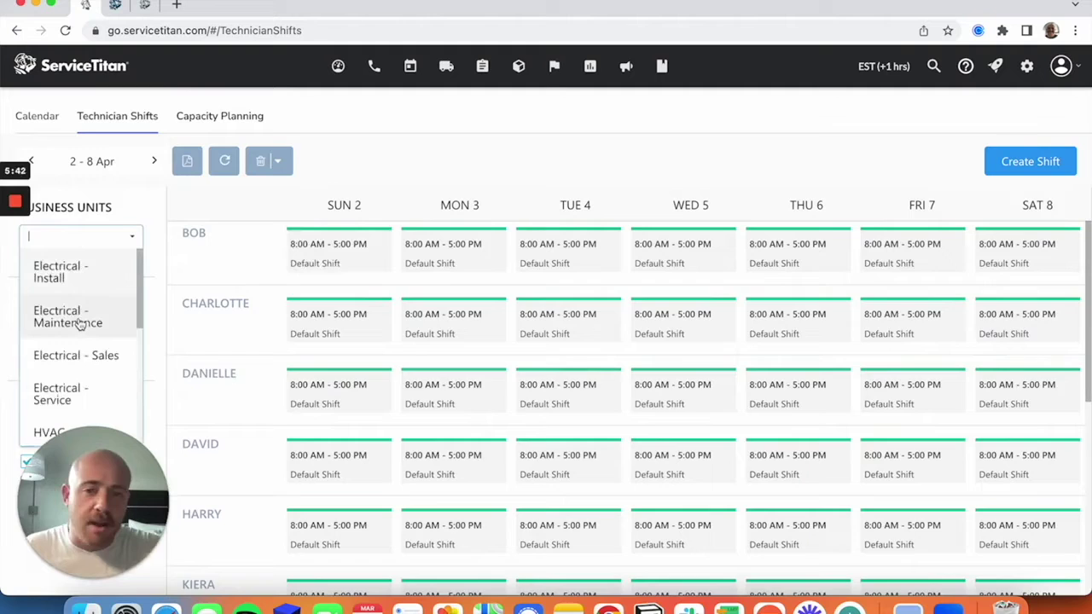
click(79, 317)
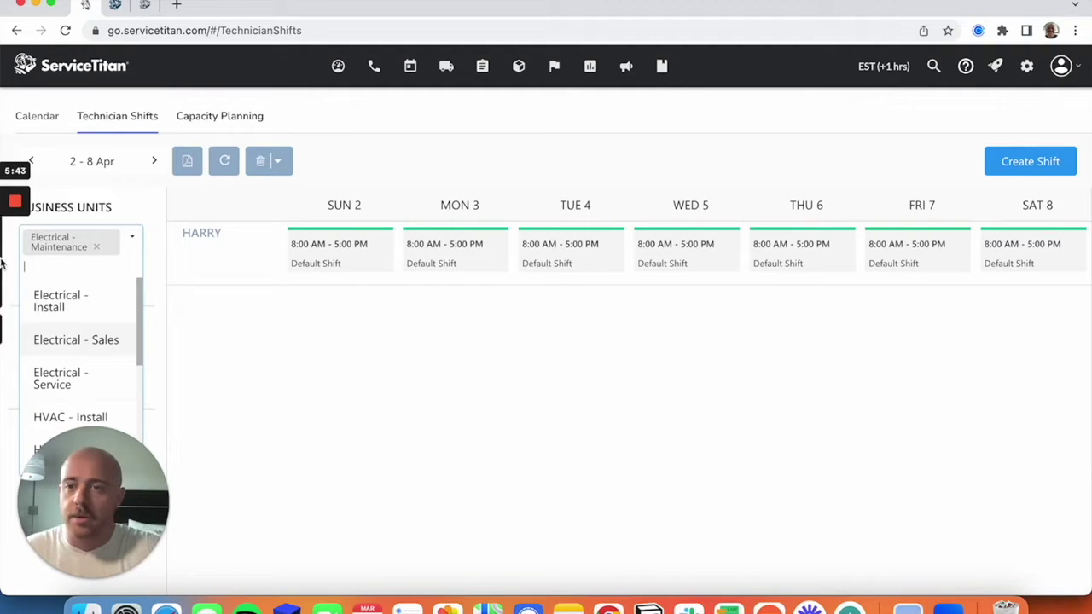
click(96, 246)
click(447, 150)
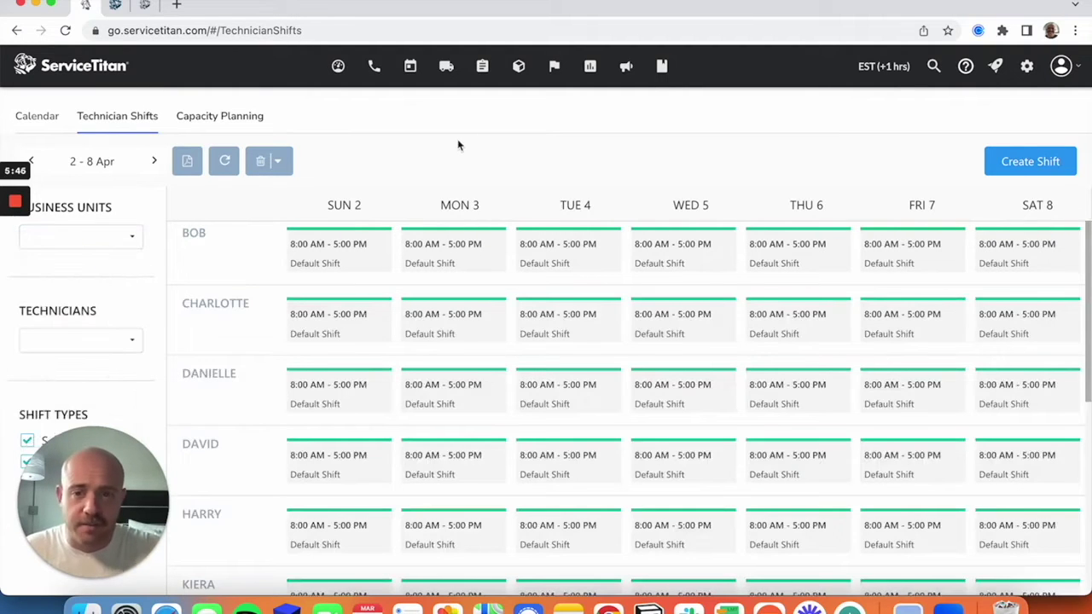
Delete the first listed technician's Default Shift on Sunday, April 2.
mouse_move(310, 251)
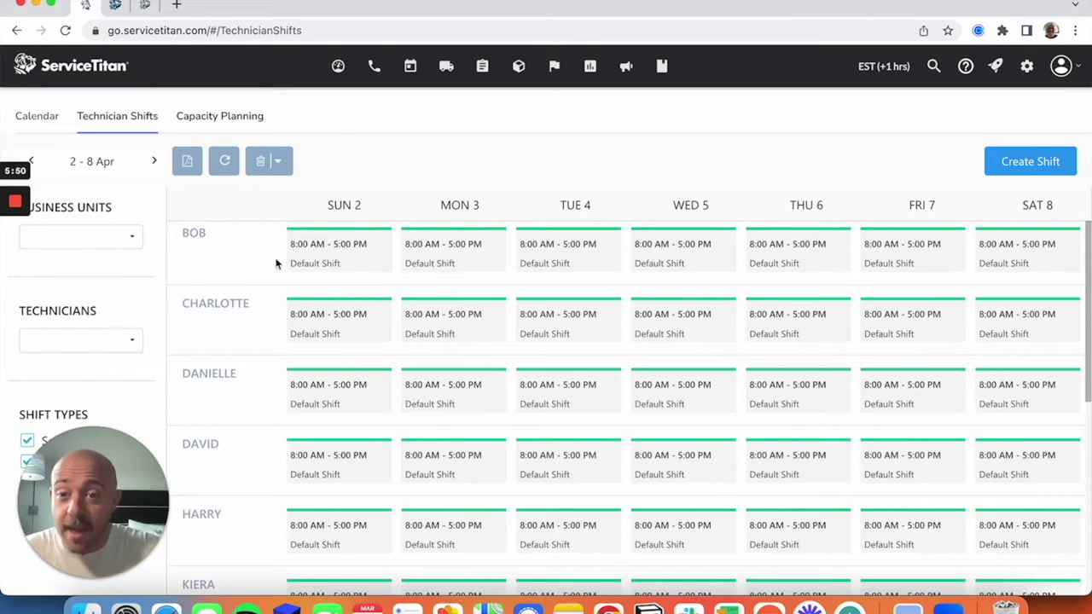
mouse_move(376, 266)
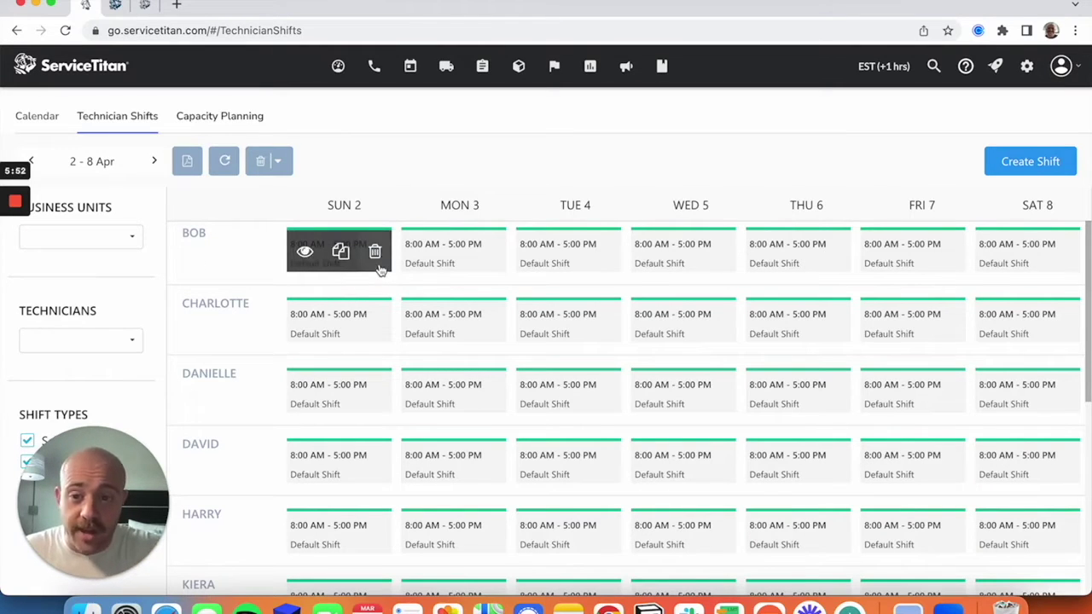
click(376, 260)
click(663, 233)
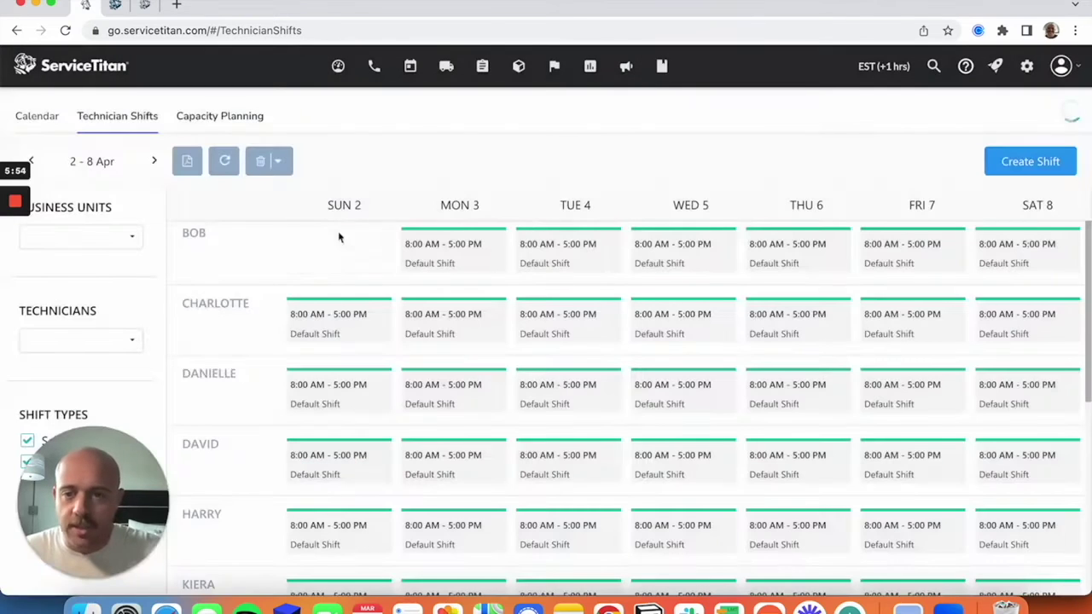
Start a new Time Off entry and title it "Vacation".
click(1030, 161)
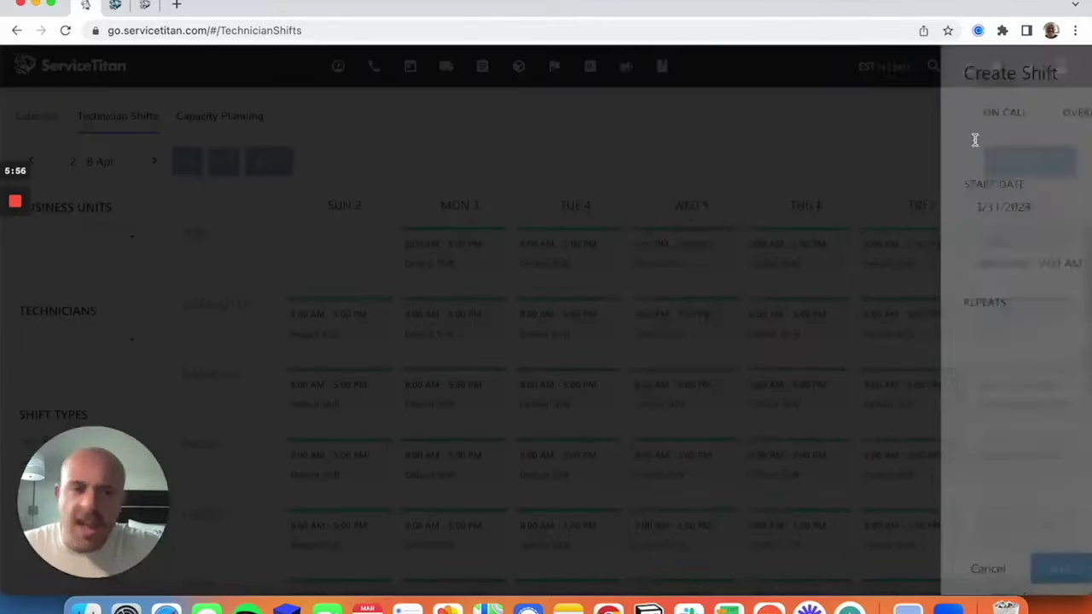
click(995, 73)
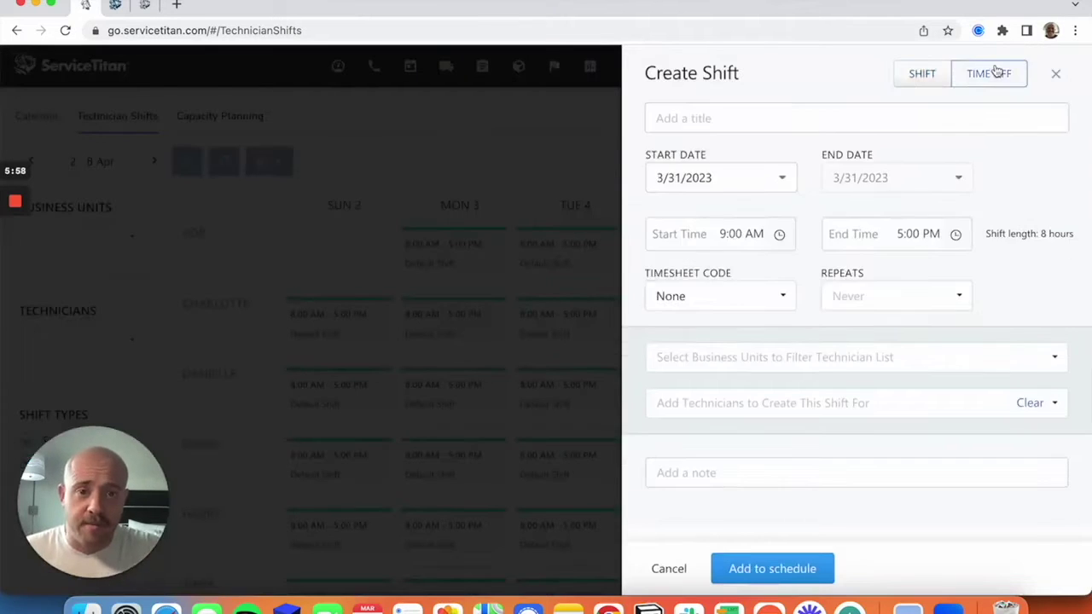
click(799, 124)
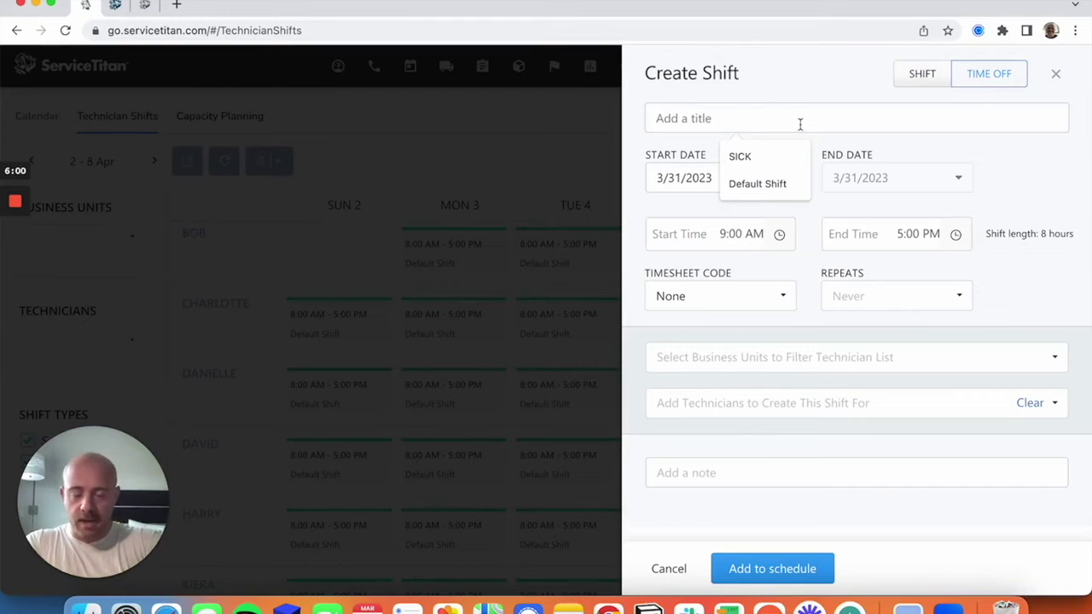
text(Vacation)
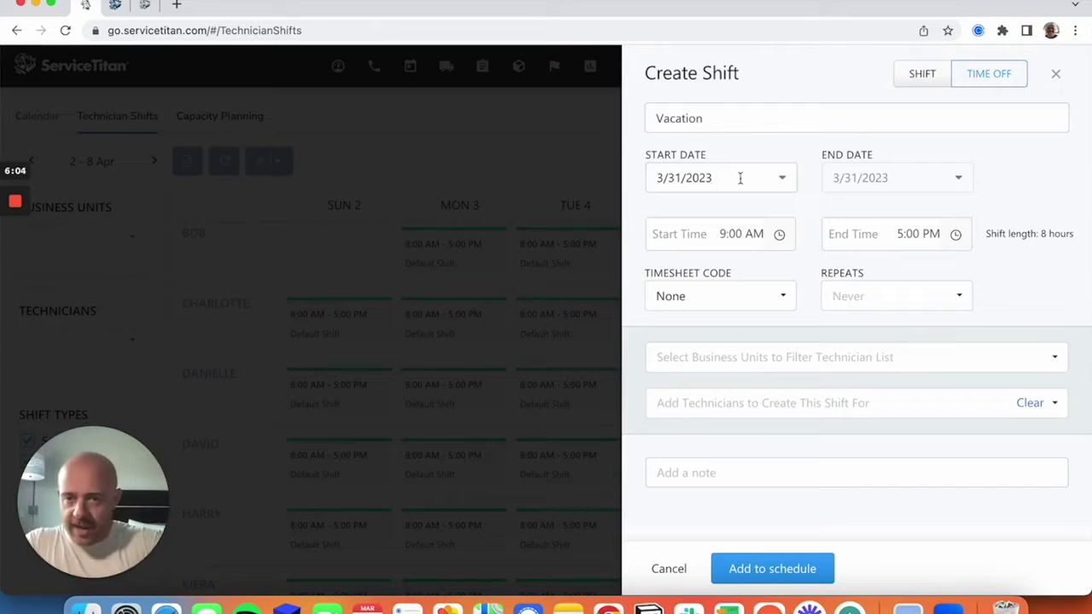
Set the vacation entry's start date to 4/2/2023 and its start time to 8:00 AM.
click(777, 178)
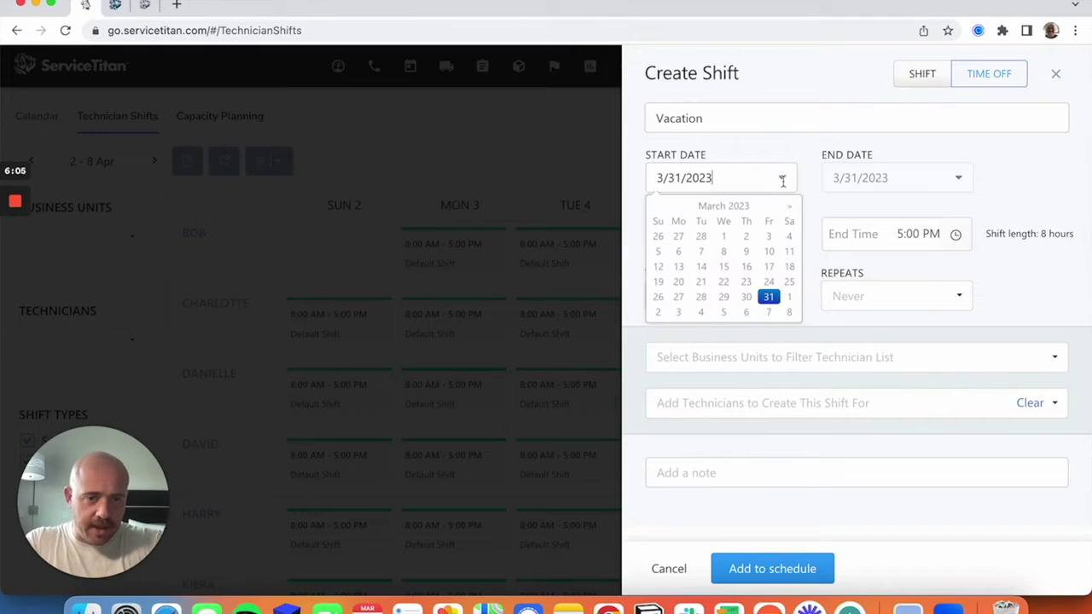
click(658, 313)
click(1012, 178)
click(725, 233)
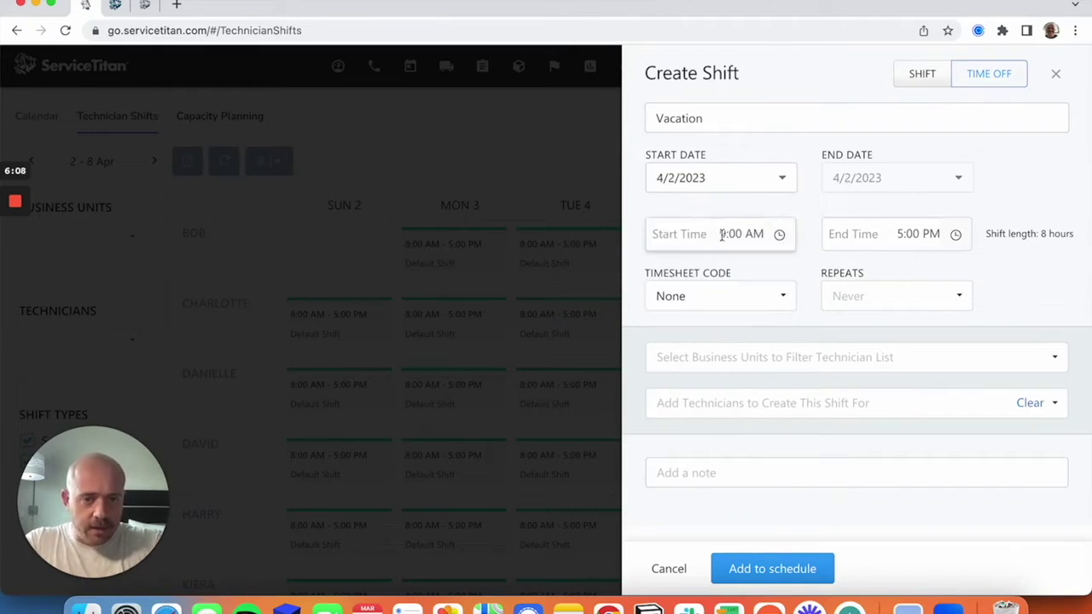
key(BackSpace)
text(8)
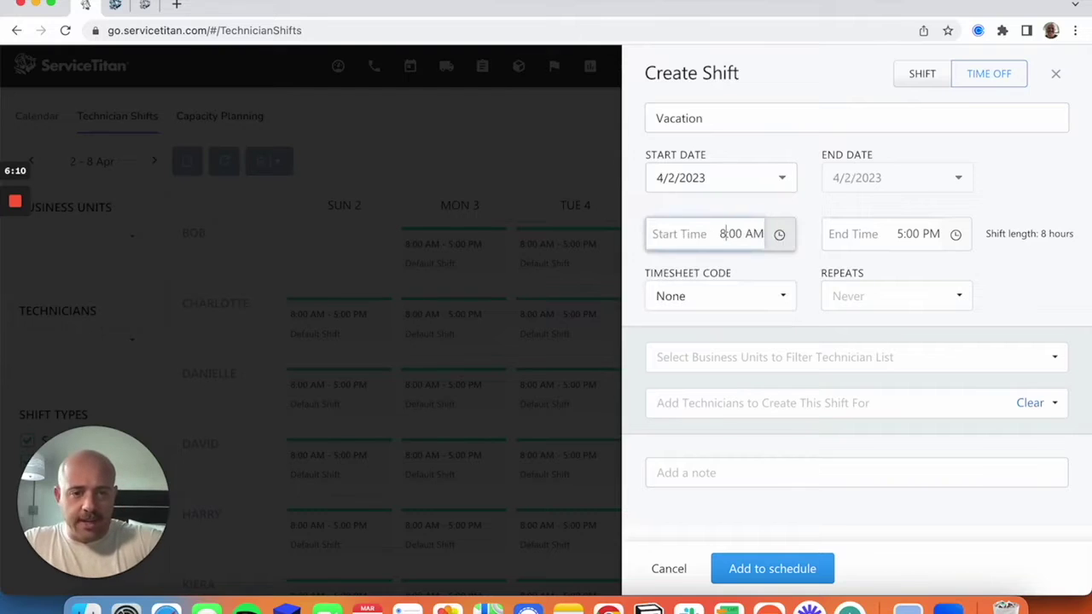
Set the vacation entry's timesheet code to PTO.
click(746, 309)
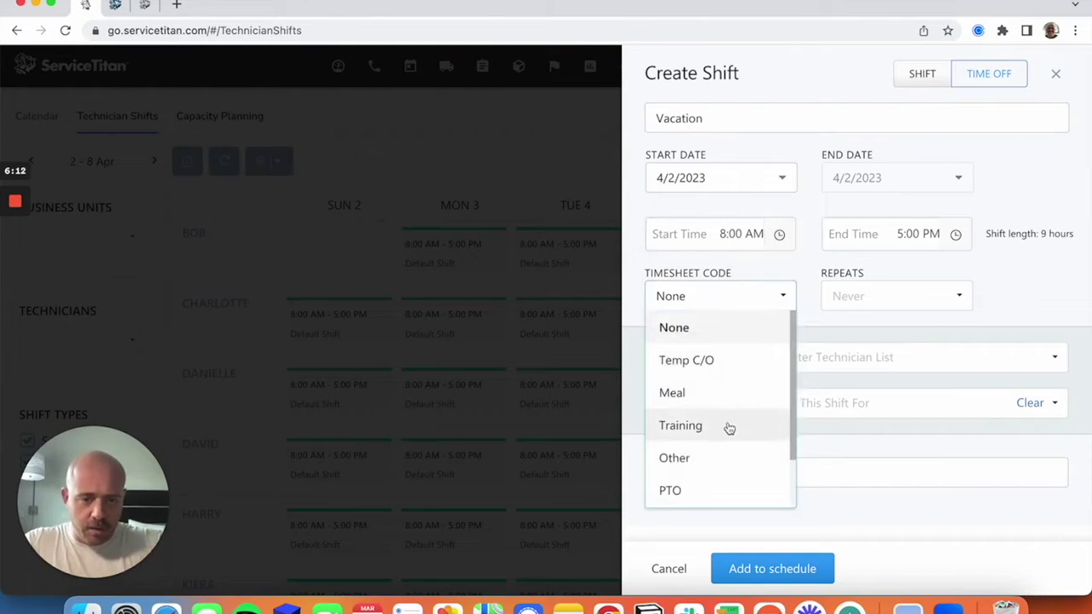
scroll(727, 427, down, 2)
click(726, 425)
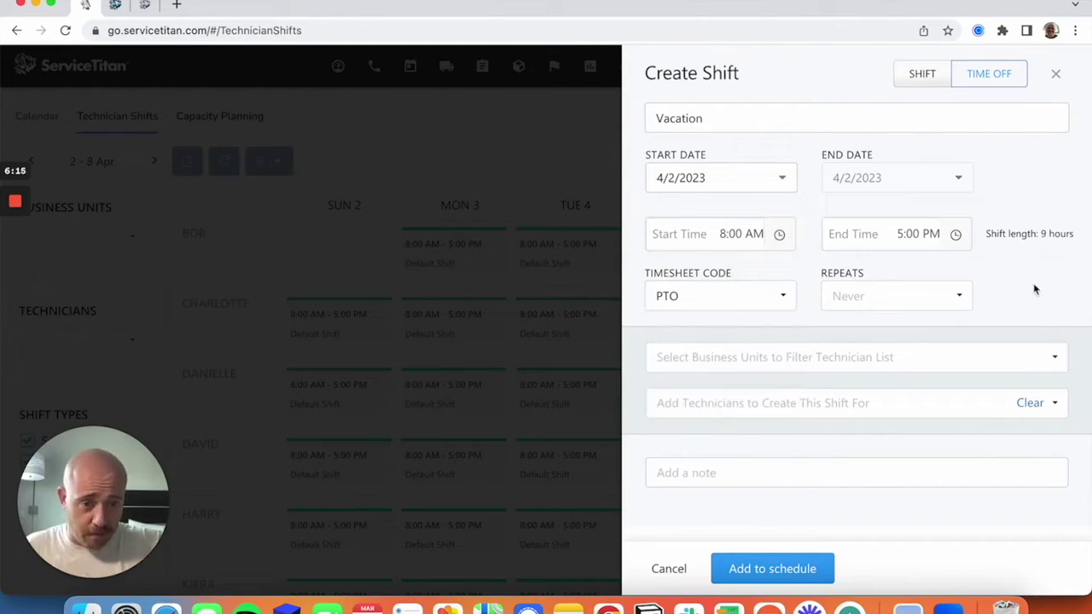
Assign the vacation to the first listed technician and add it to the schedule.
click(914, 400)
click(741, 254)
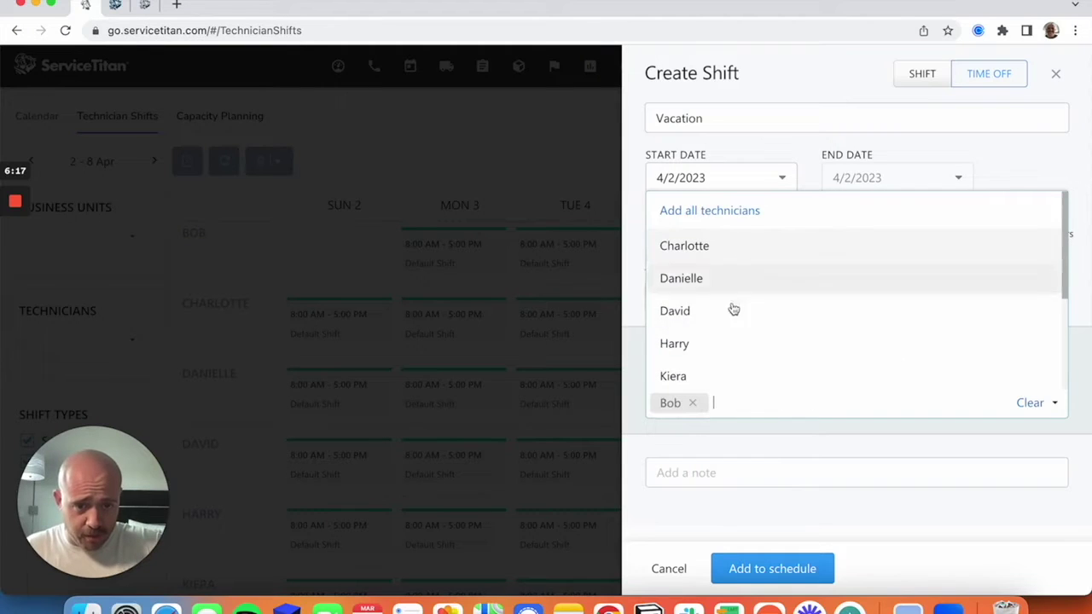
click(783, 565)
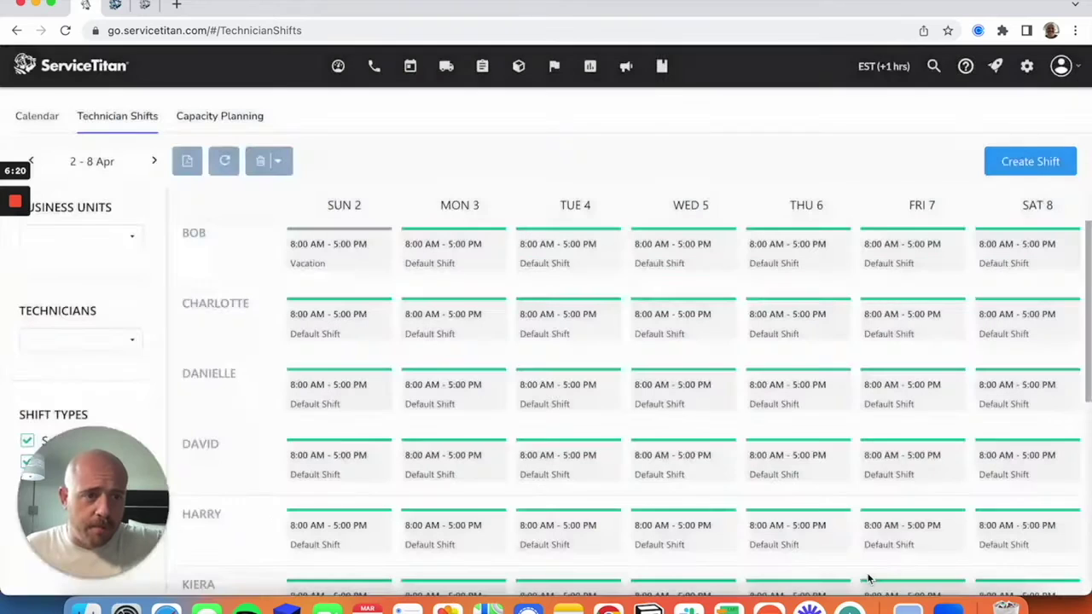
mouse_move(375, 256)
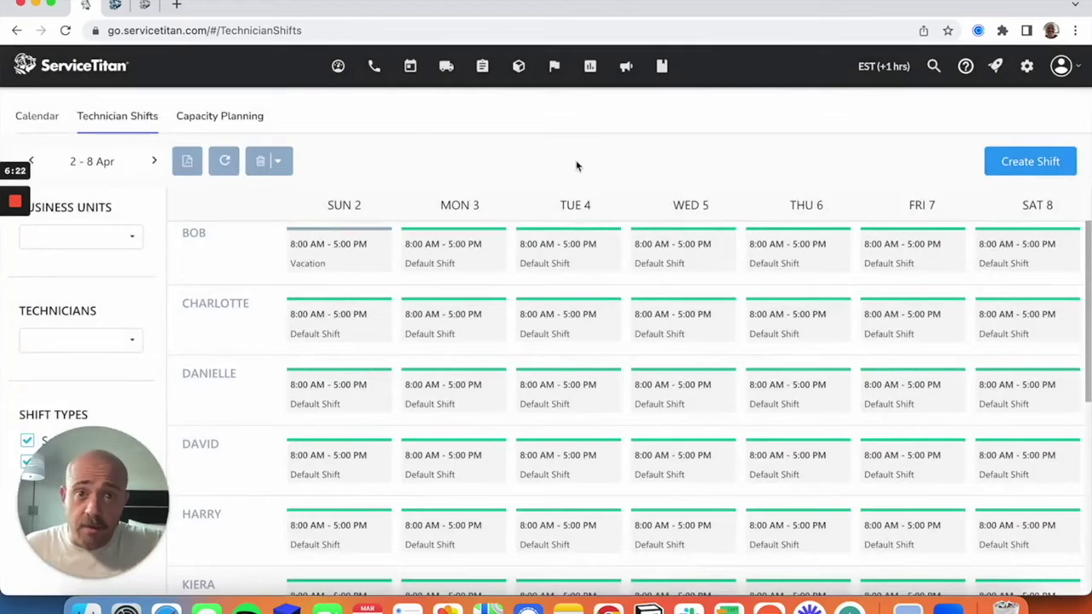
Open the dispatch board for Sunday, April 2, 2023 to check the technician's vacation.
click(450, 68)
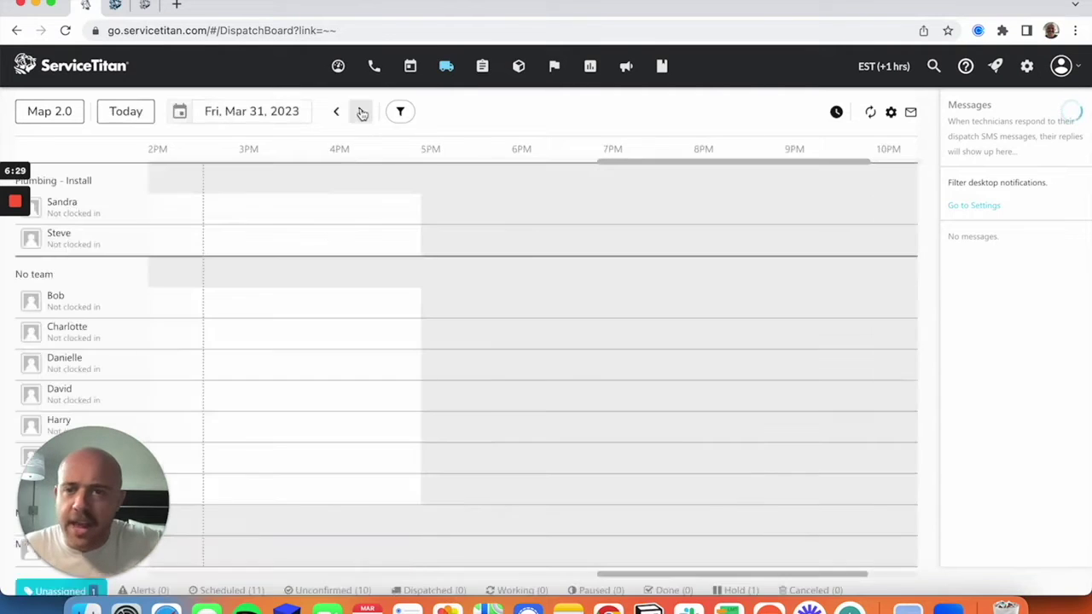
click(362, 112)
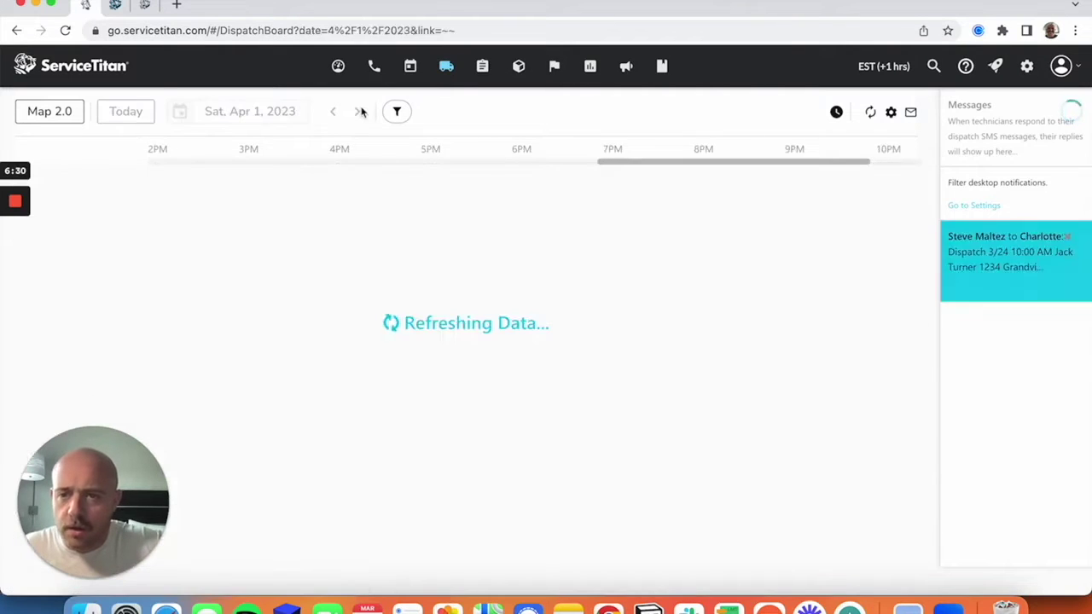
click(357, 112)
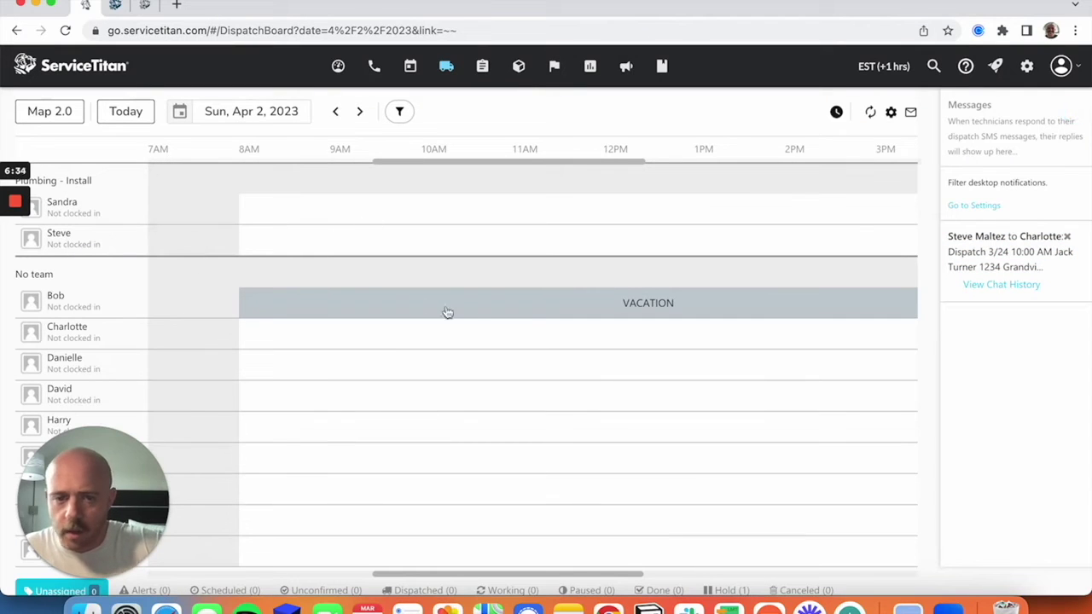
View the Capacity Planning board and look up the Technicians list in settings to examine each technician's business unit.
click(409, 70)
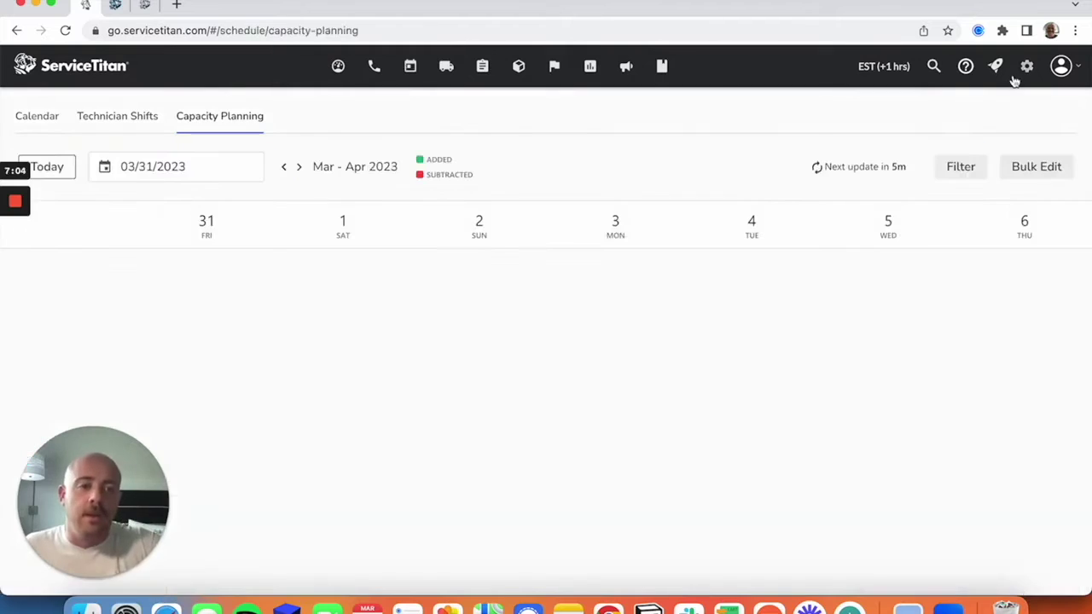
click(1027, 68)
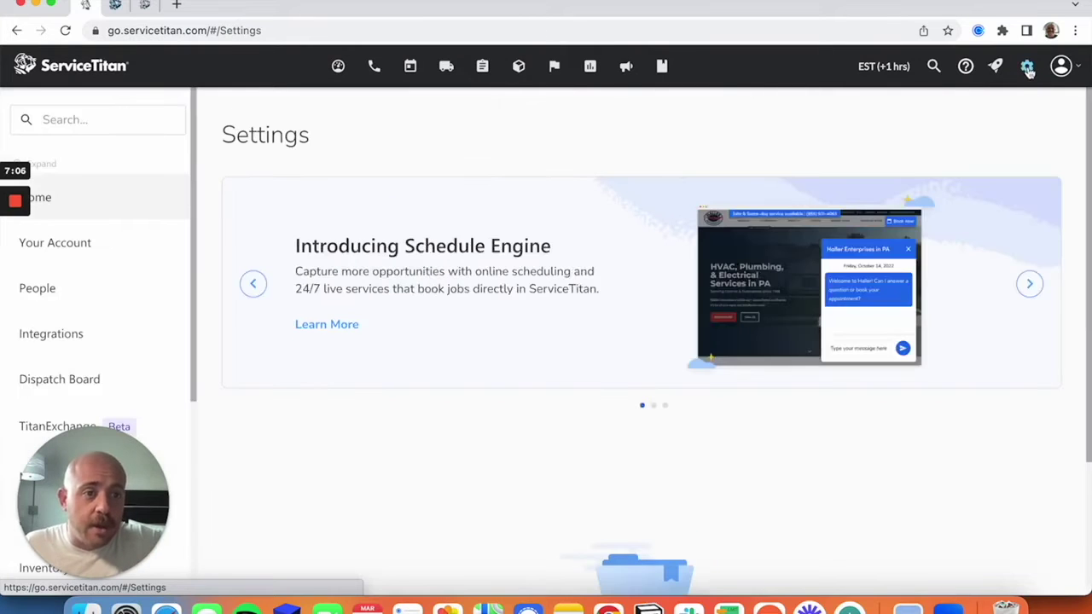
click(118, 118)
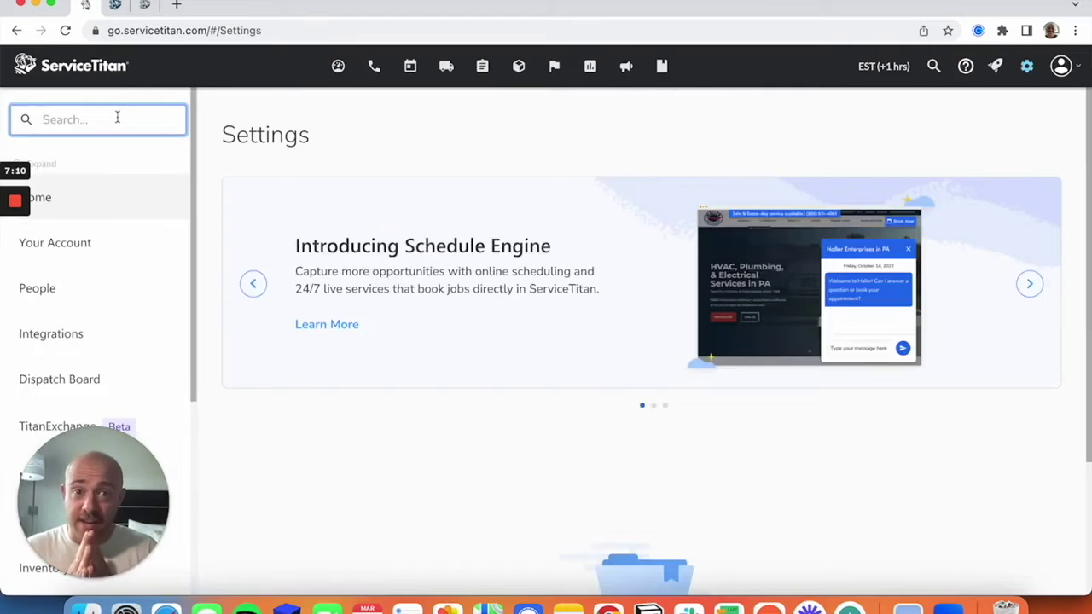
text(te)
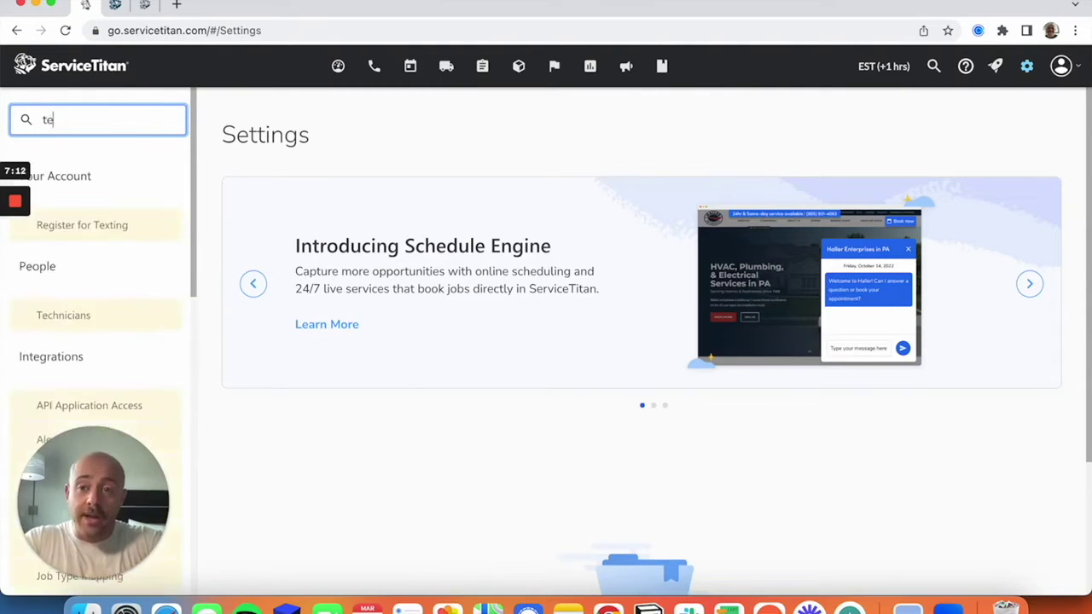
text(ch)
click(93, 237)
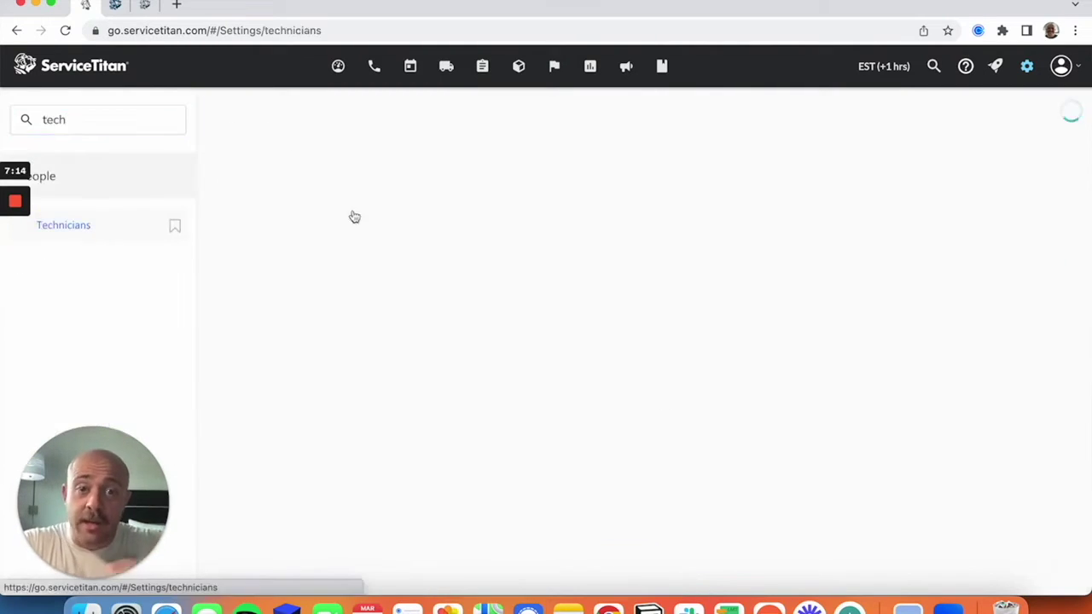
scroll(654, 241, down, 2)
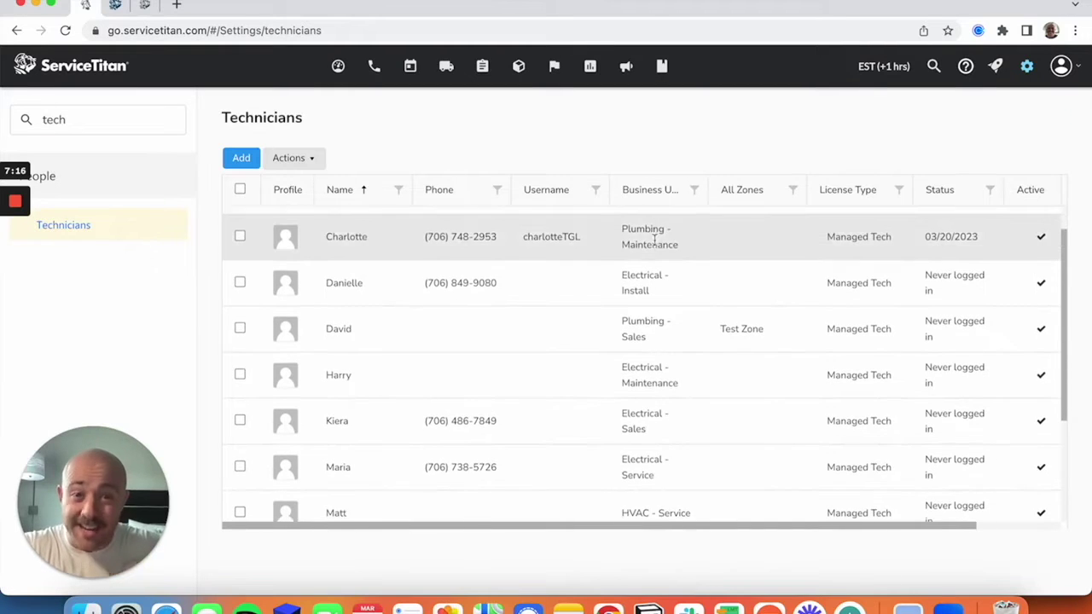
scroll(655, 240, up, 2)
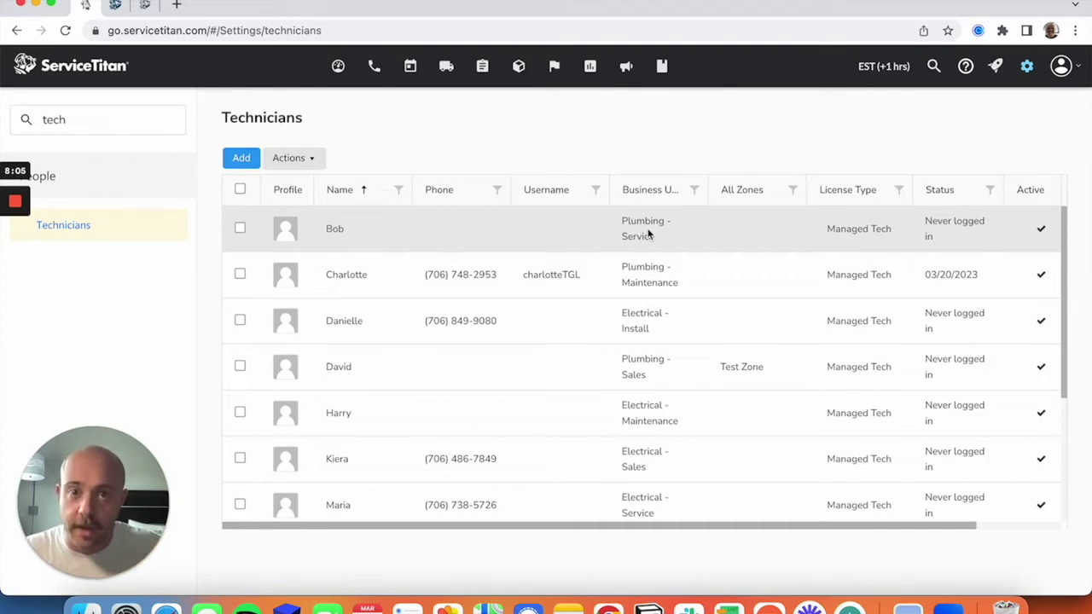
click(294, 158)
click(386, 122)
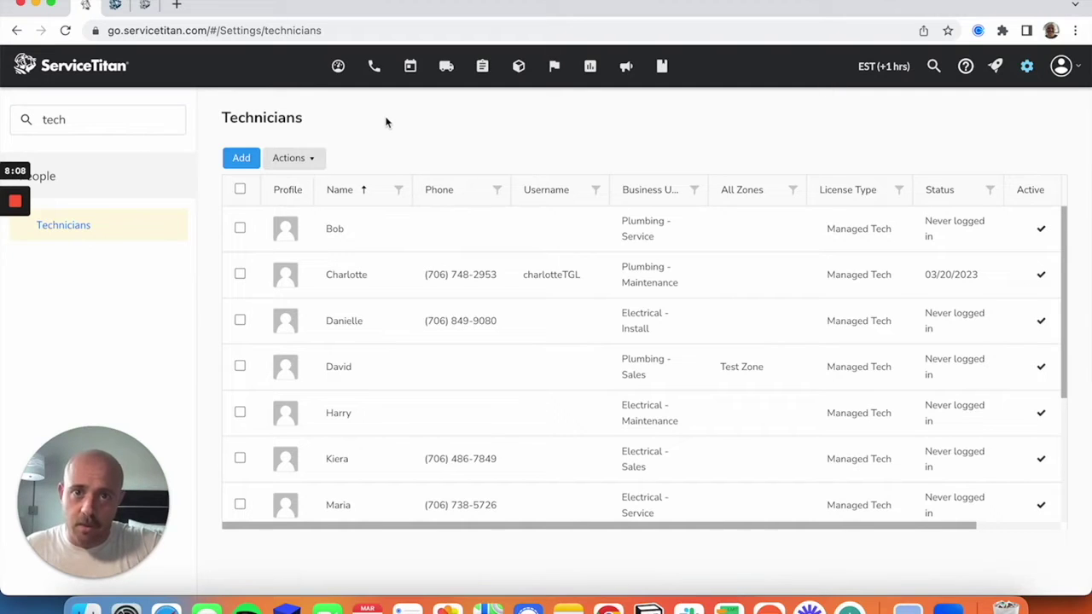
Find the Arrival Windows settings and save the configuration with jobs defaulting to the start time of the arrival window.
click(112, 126)
double_click(113, 125)
key(BackSpace)
text(arriva)
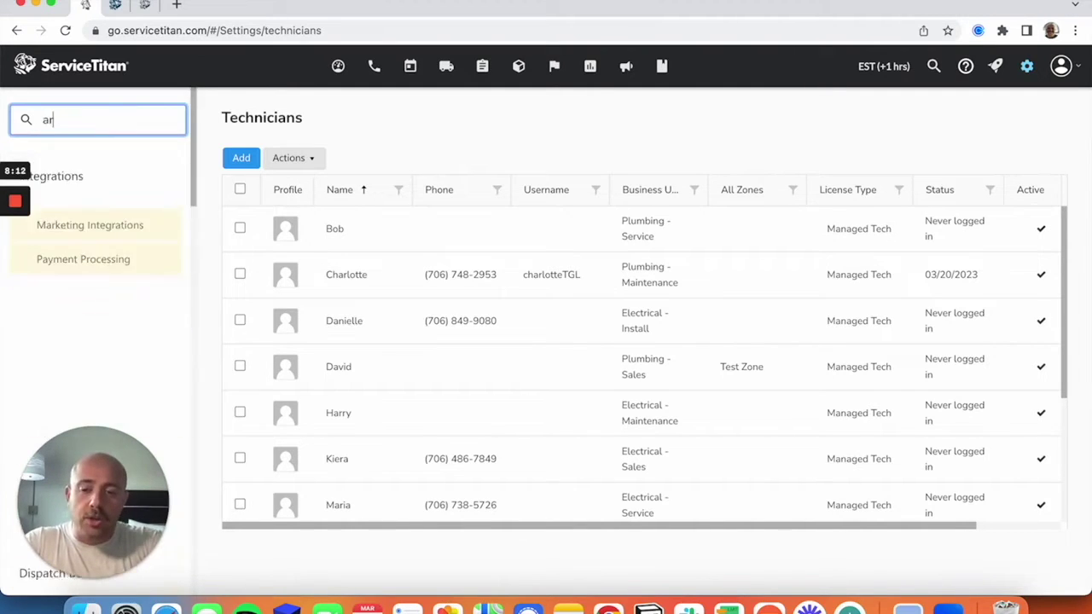
click(84, 235)
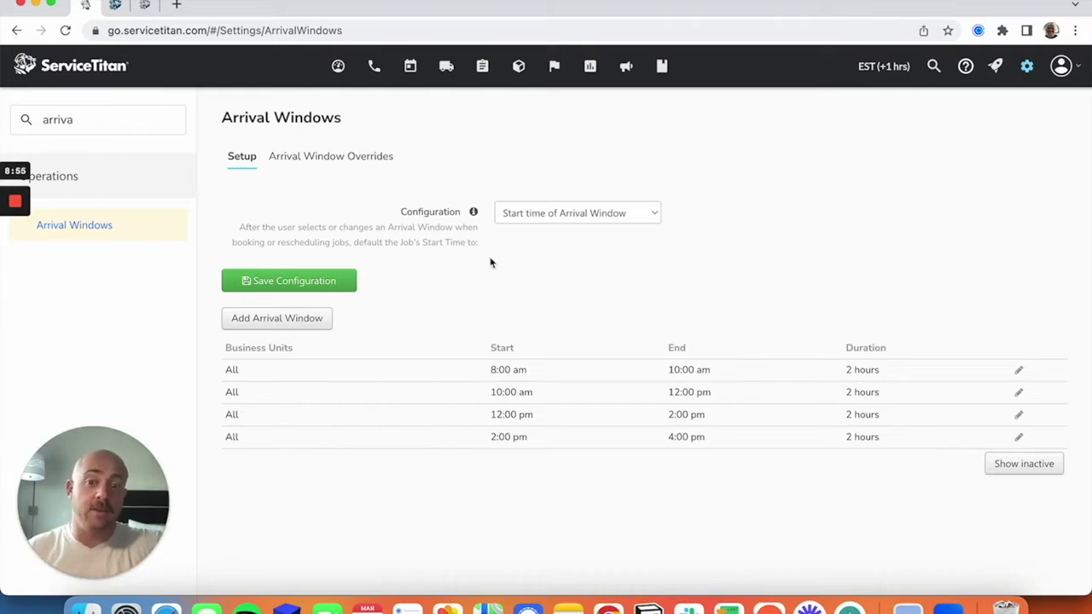
click(313, 283)
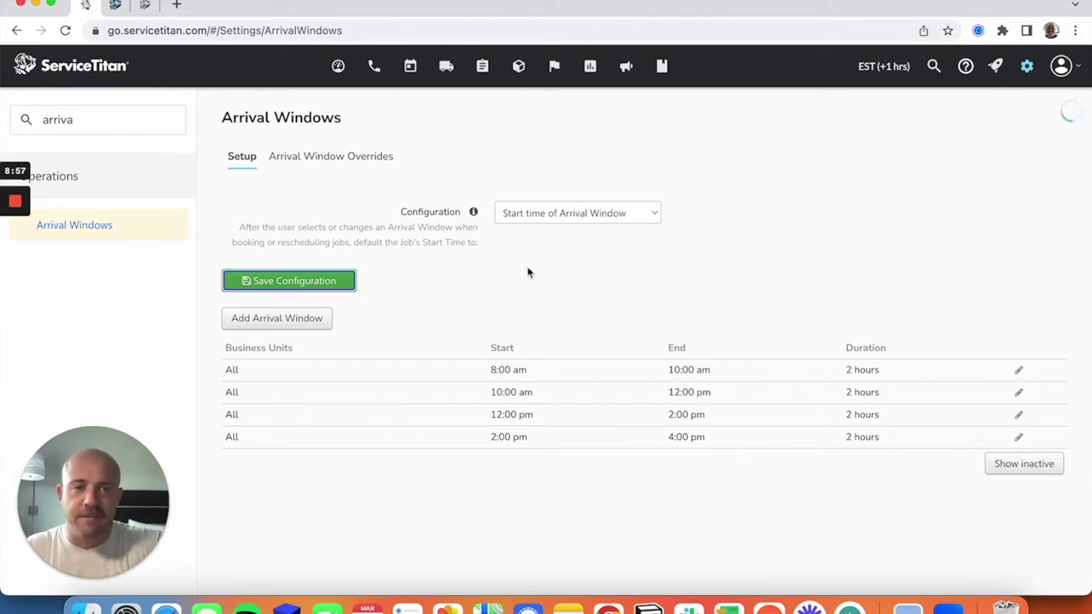
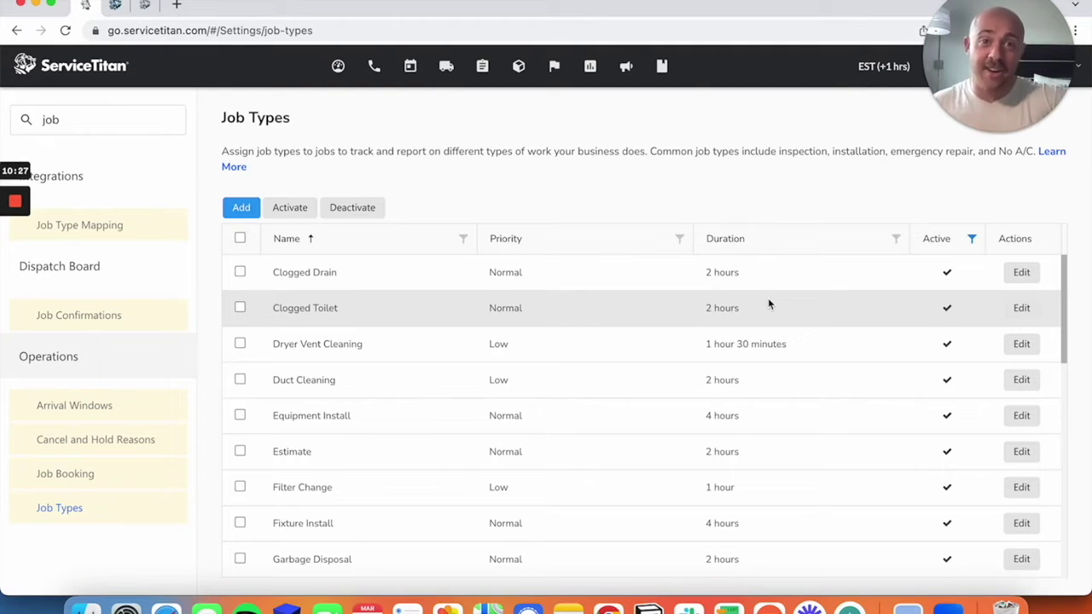
Search the settings for "capac" and open the Business Unit Groups of Capacity Planning.
click(75, 119)
double_click(75, 119)
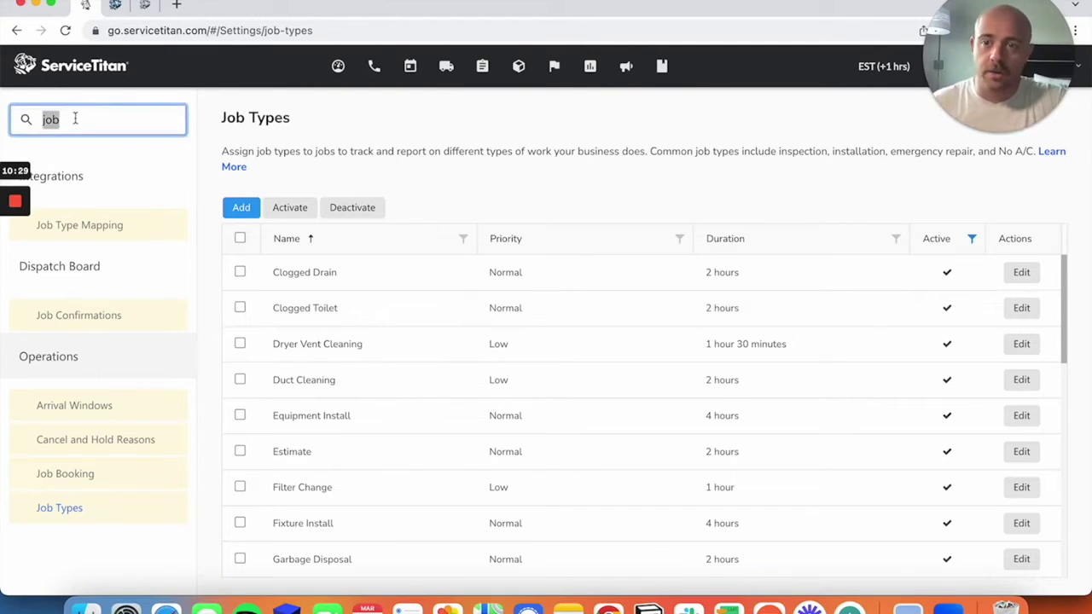
key(BackSpace)
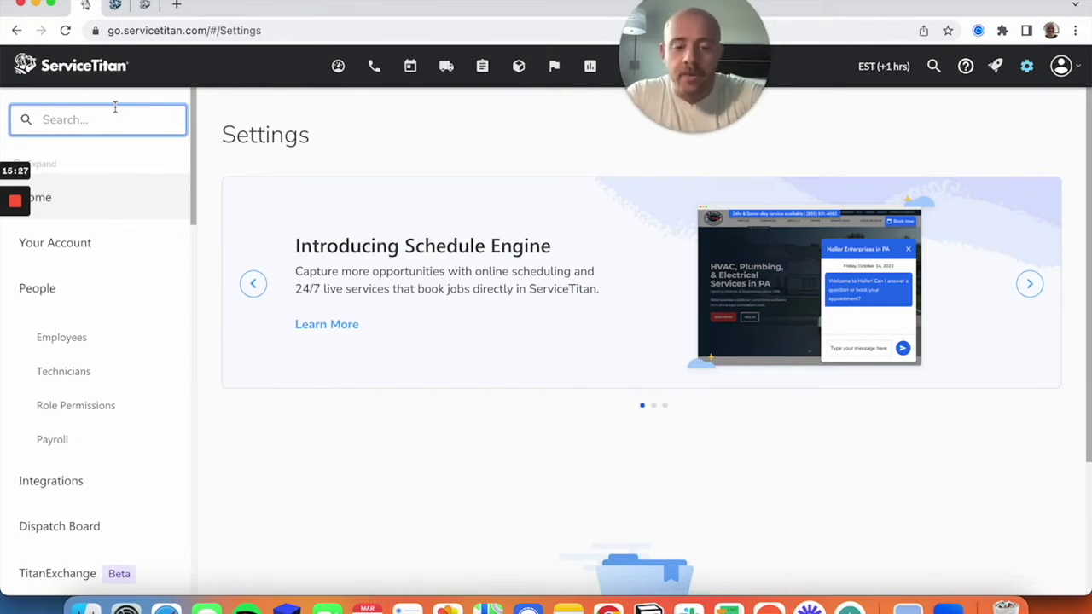
text(capac)
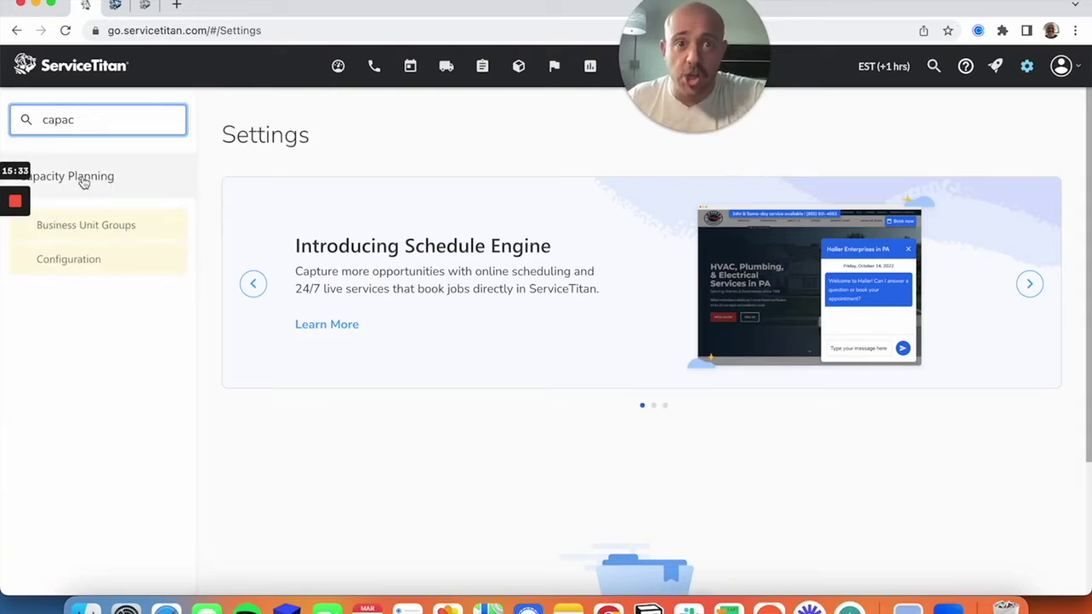
click(82, 225)
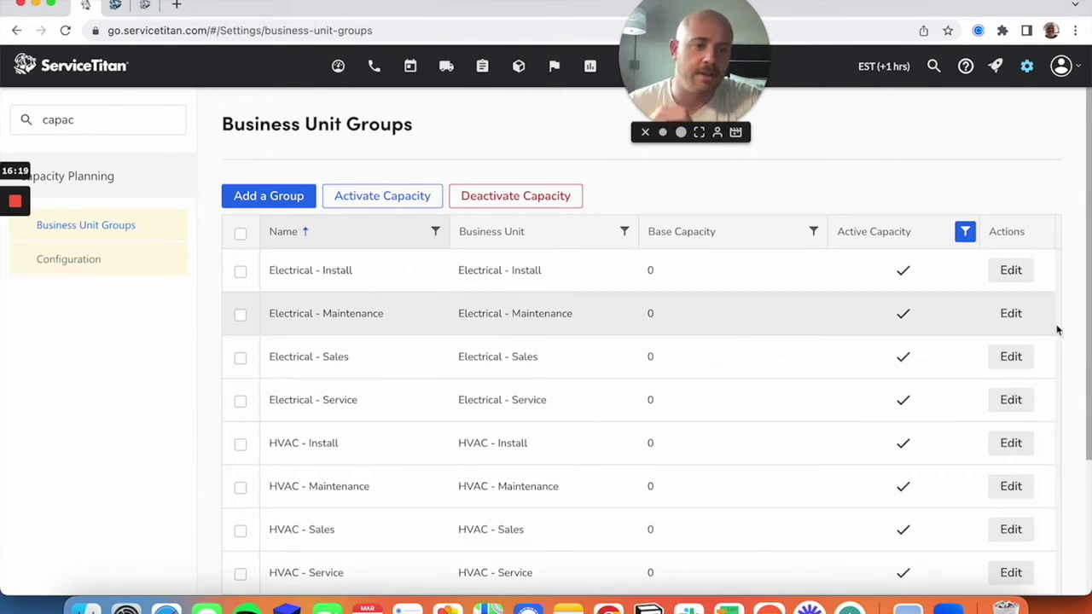
Edit the Electrical - Maintenance business unit group and rename it "Electrical - Maintenance & Service".
click(1011, 314)
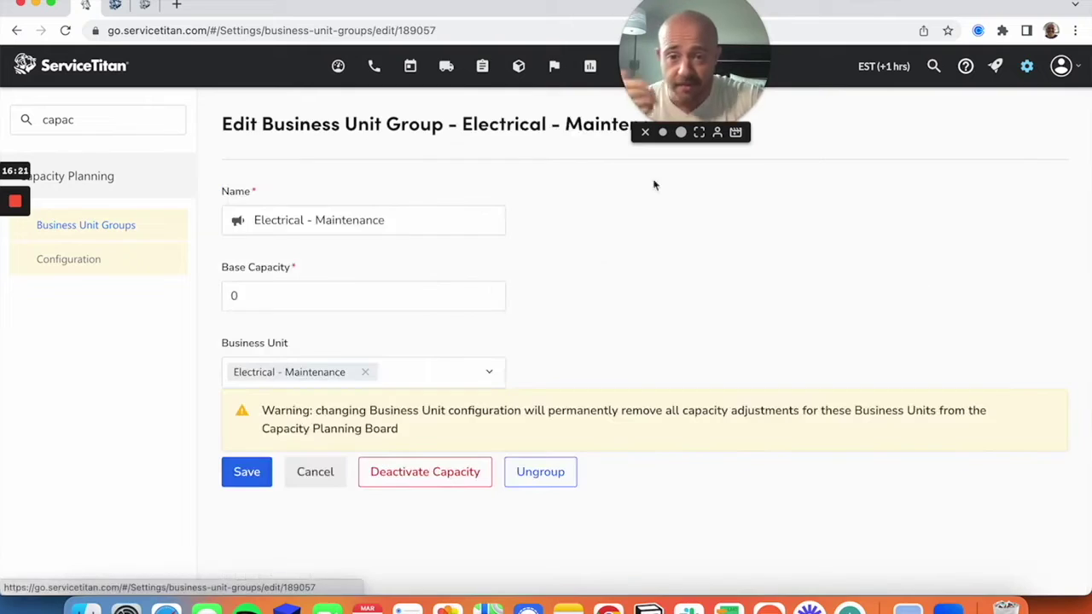
click(419, 222)
text(& Sercic)
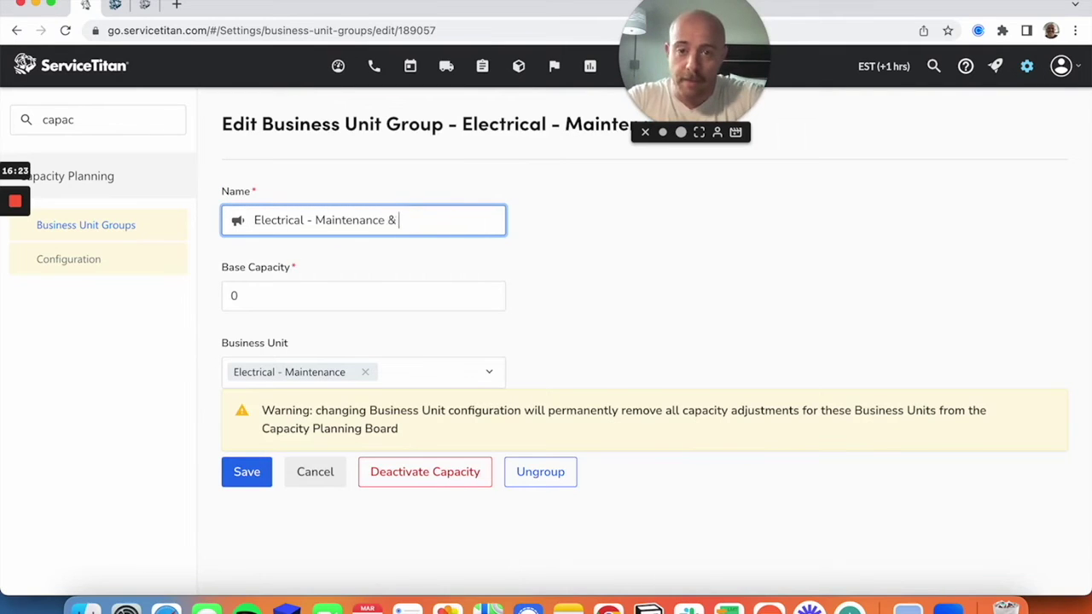
key(BackSpace)
key(BackSpace)
key(BackSpace)
text(vice)
Add the Electrical - Service business unit to the group being edited.
click(409, 379)
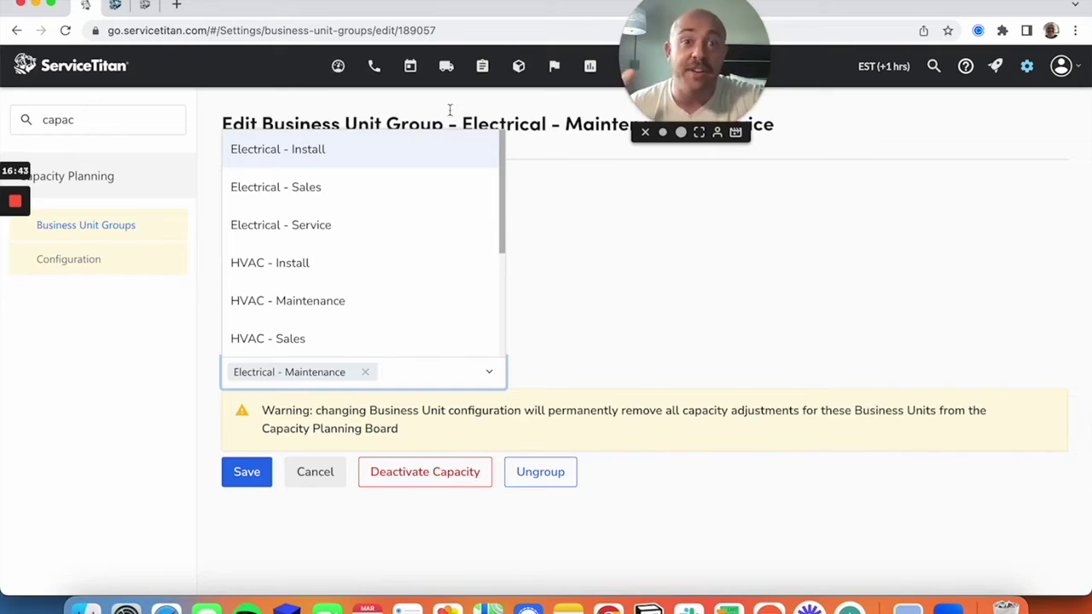
click(613, 287)
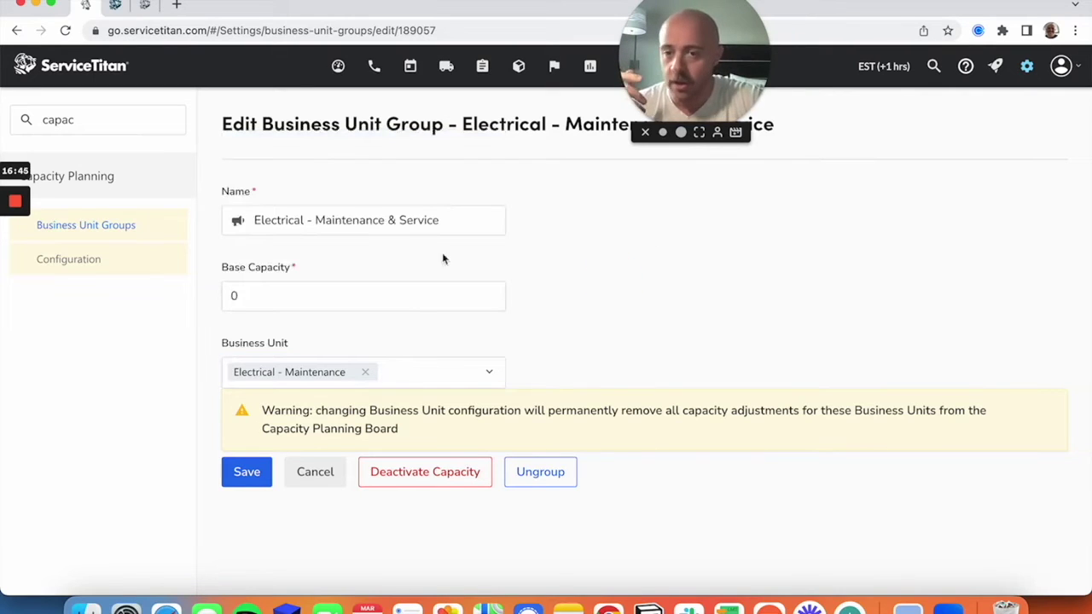
click(470, 376)
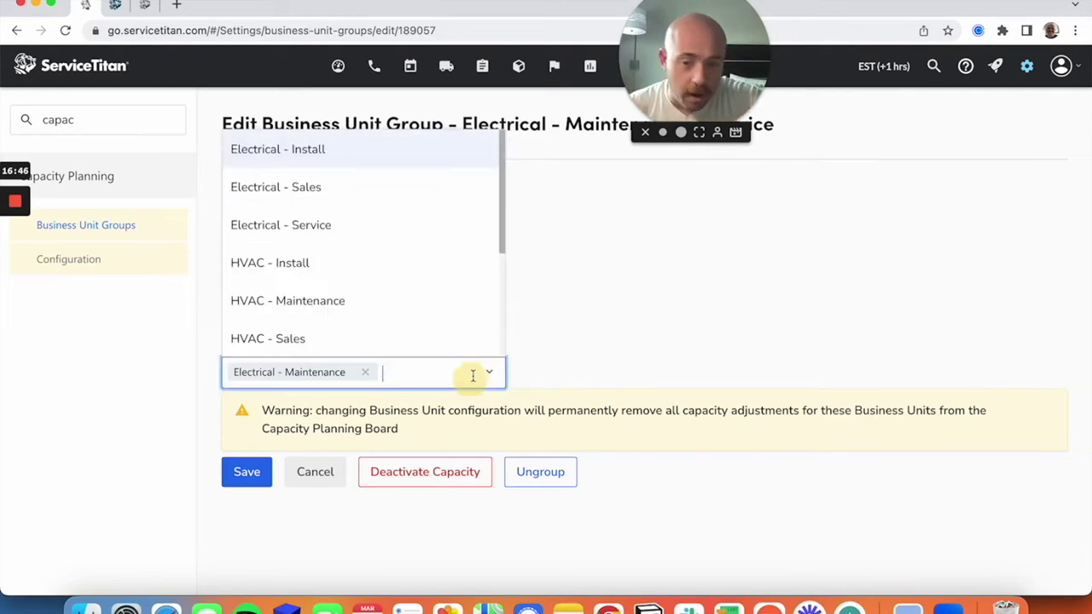
click(386, 227)
click(707, 341)
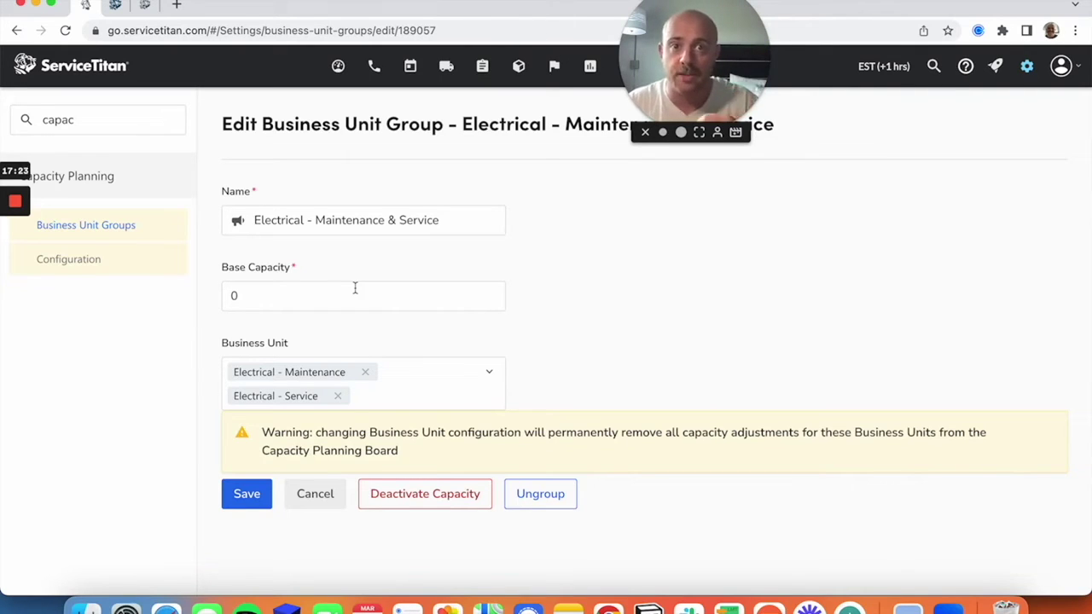
Set the group's base capacity to 4 and discard the edits to the group.
click(266, 302)
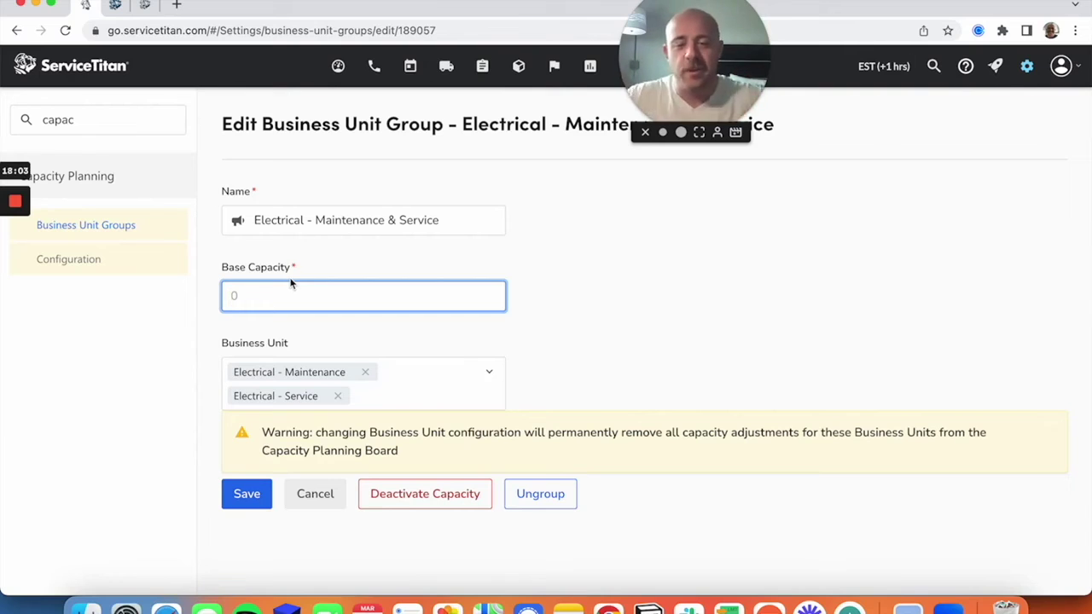
text(4)
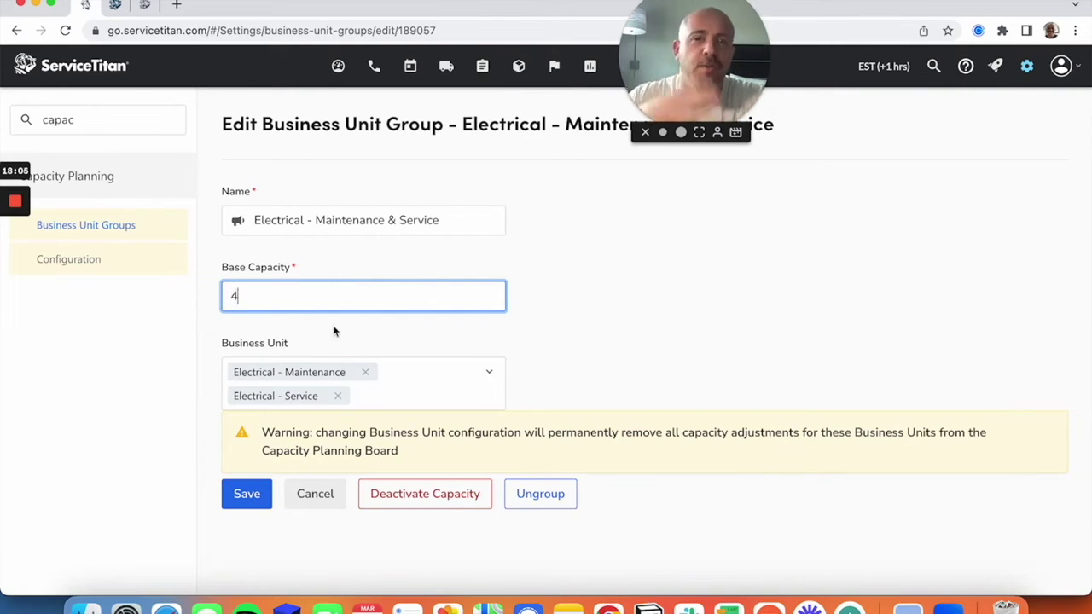
click(670, 309)
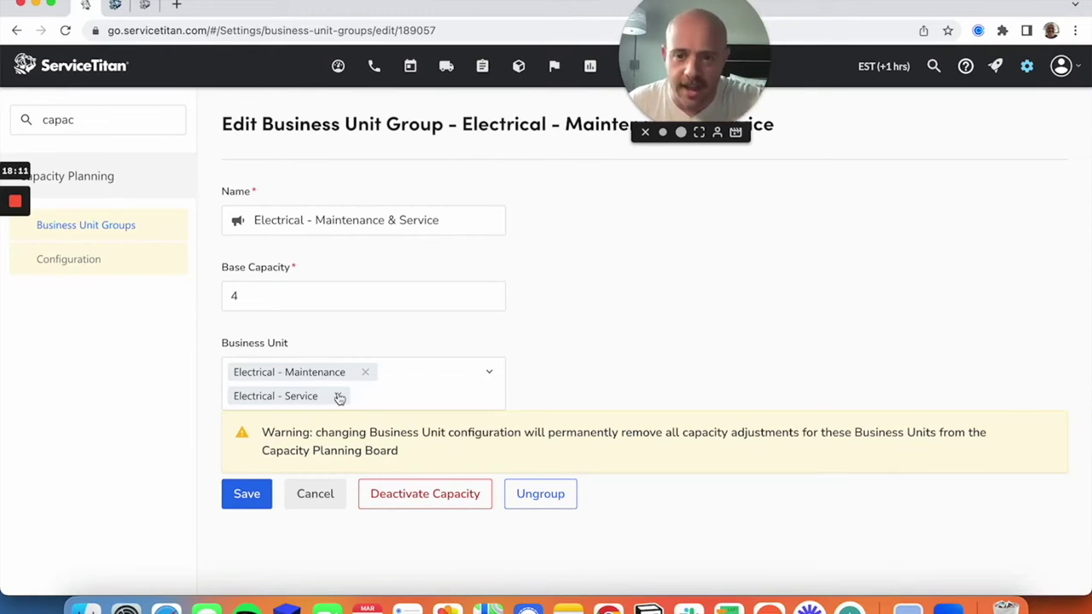
click(321, 501)
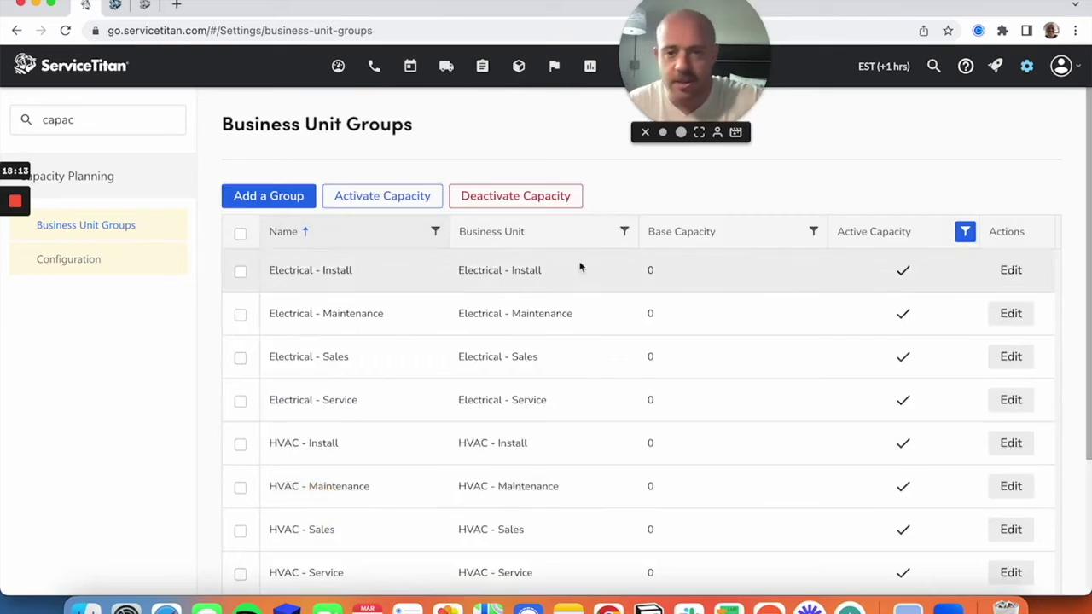
Examine the available hours per business unit and arrival window on the Capacity Planning board, starting 03/31/2023.
click(411, 66)
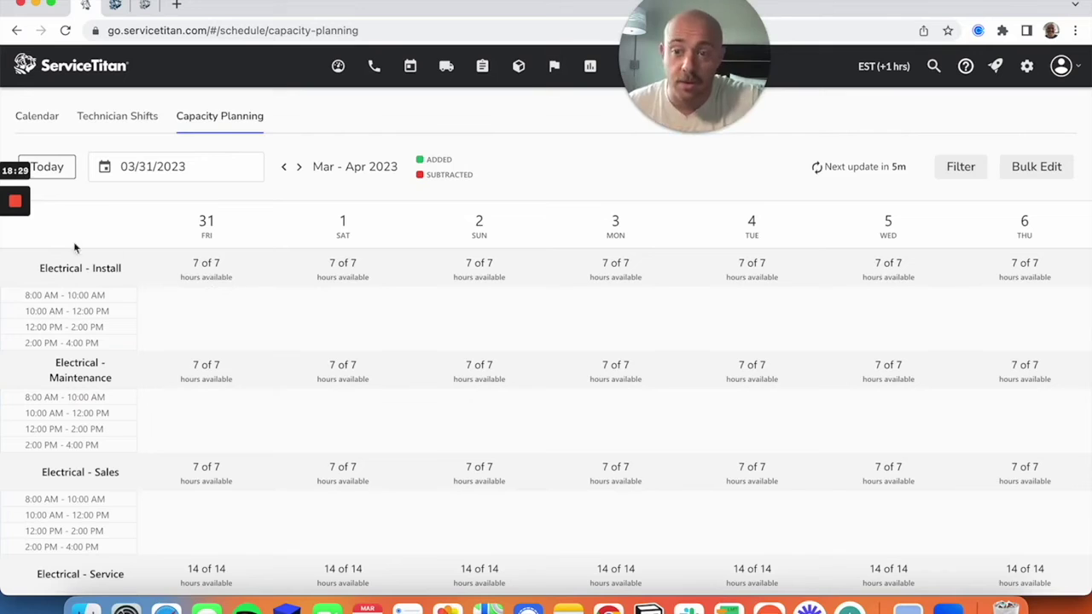
scroll(209, 277, down, 1)
scroll(209, 277, down, 5)
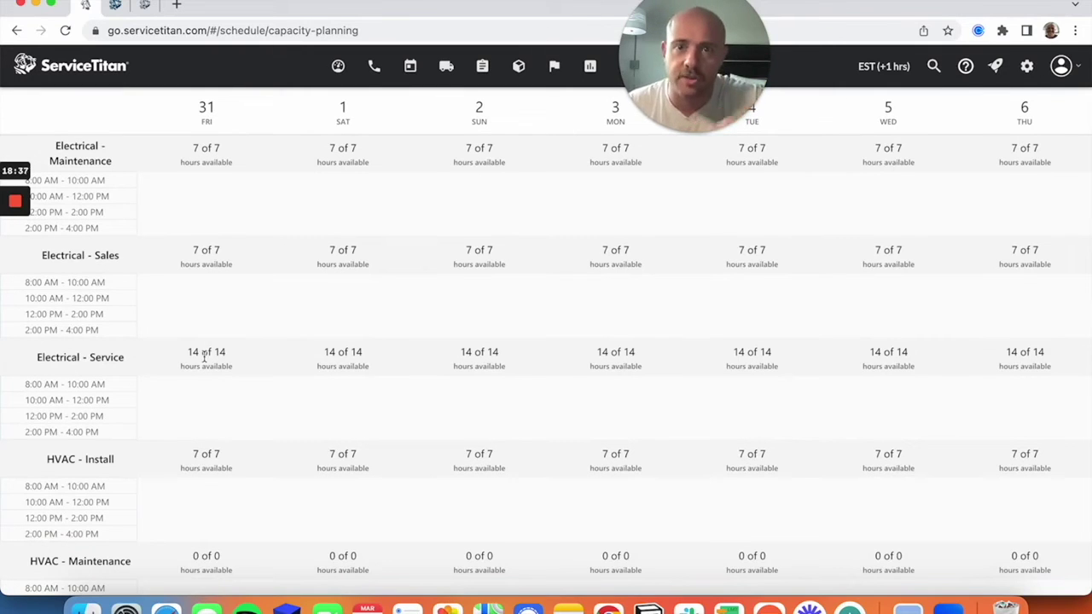
scroll(258, 373, down, 2)
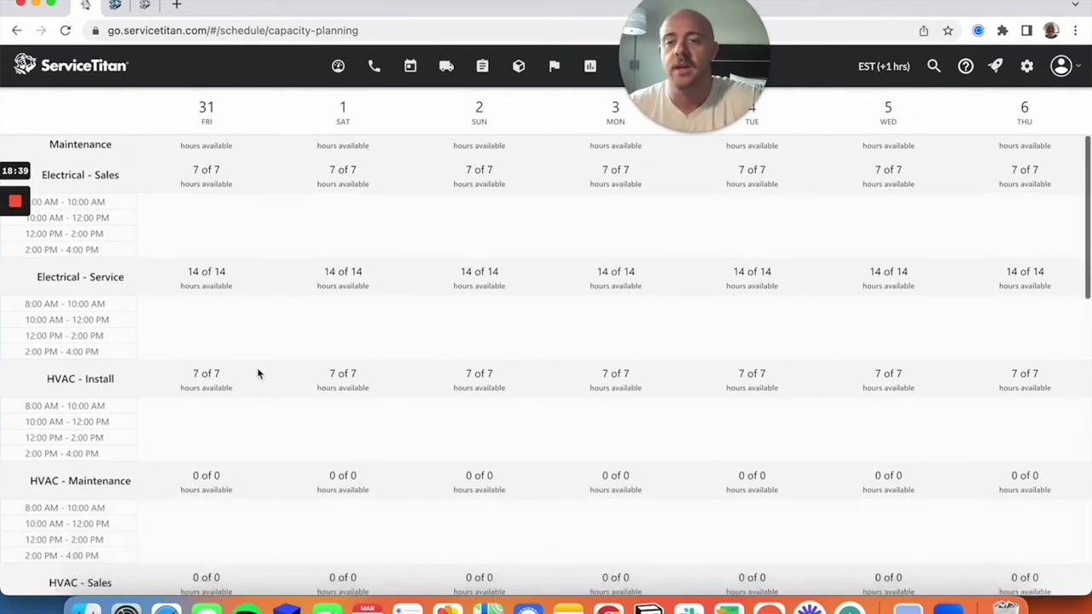
scroll(256, 371, down, 8)
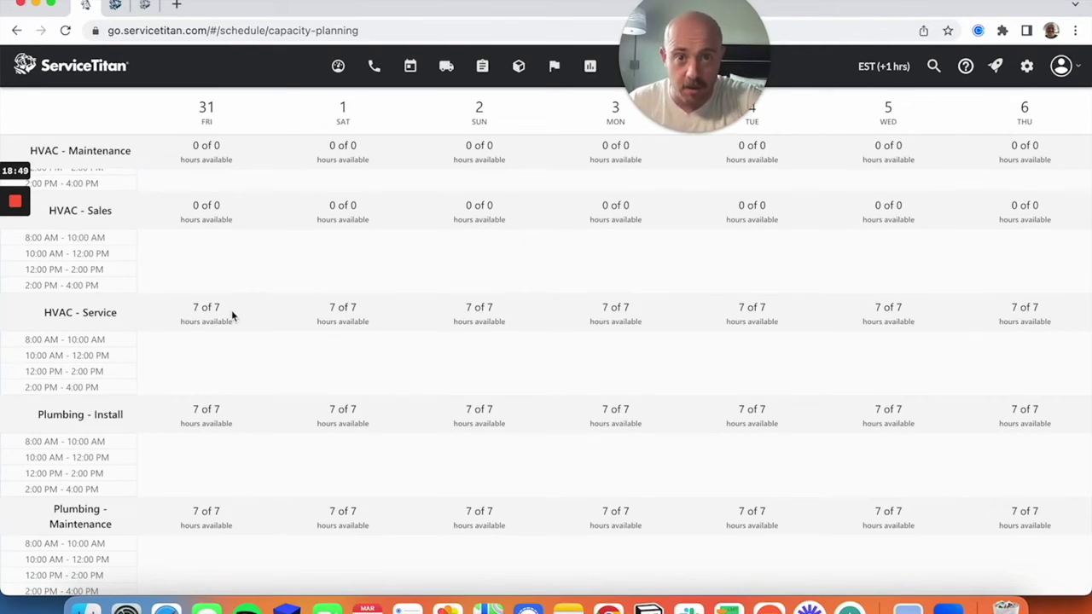
scroll(231, 315, up, 2)
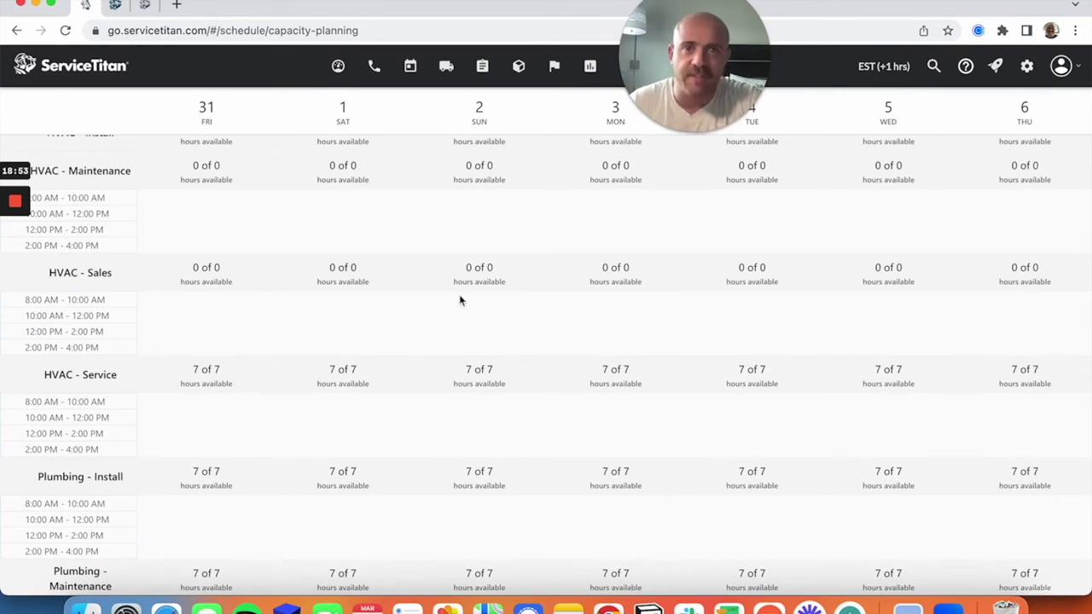
scroll(459, 301, up, 10)
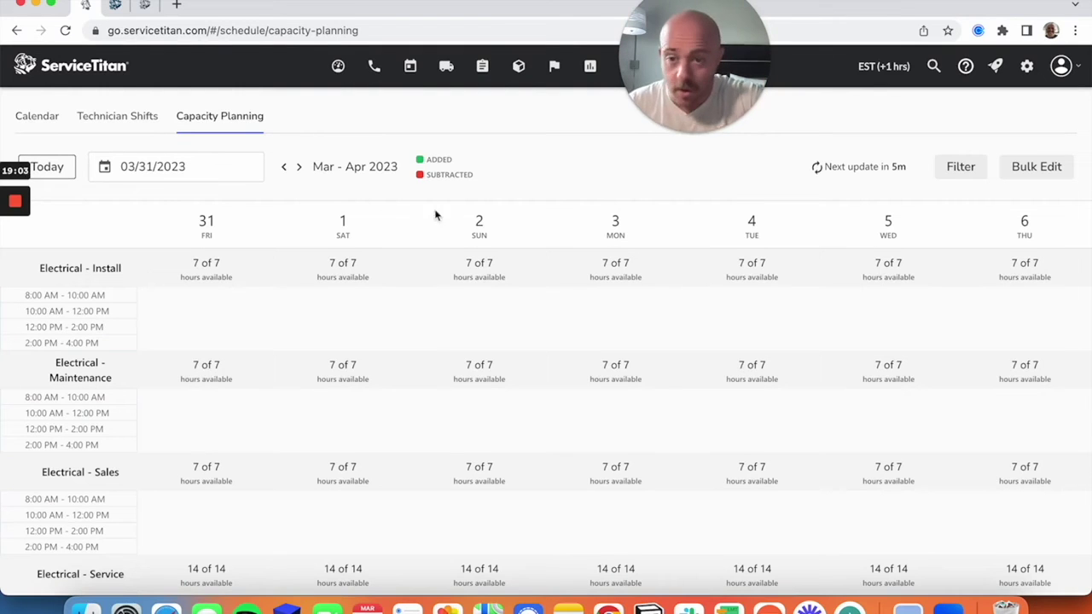
Search the settings for "cap" and open the Capacity Planning configuration.
click(1029, 70)
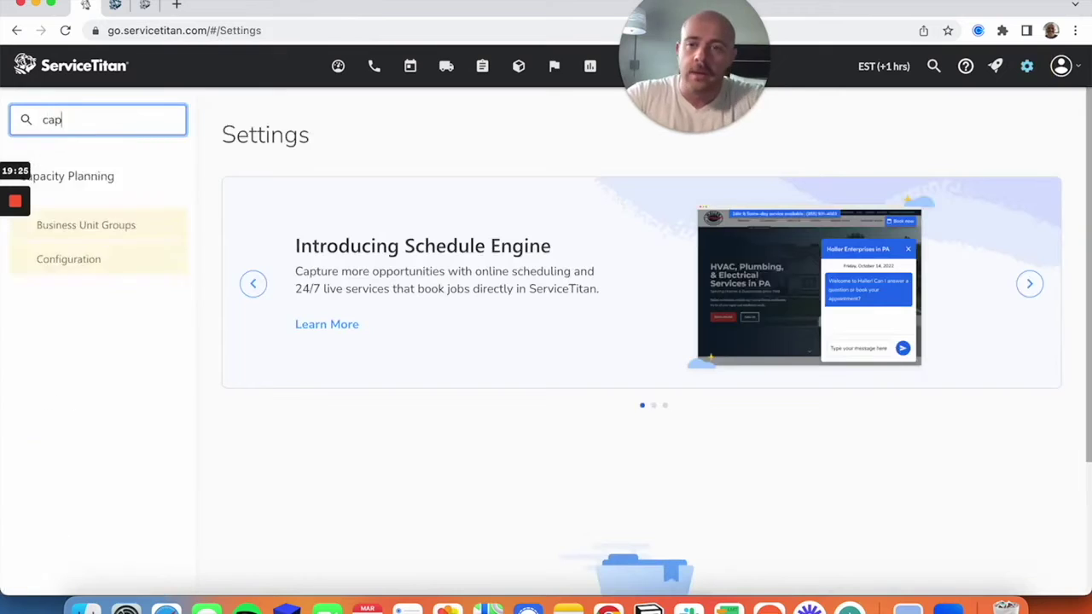
text(s)
key(BackSpace)
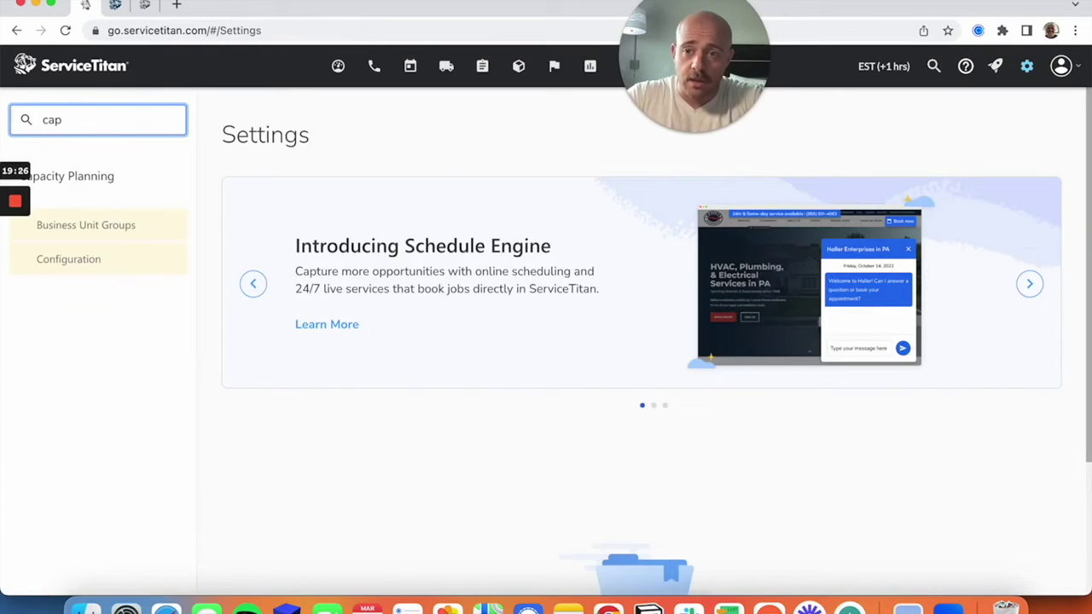
click(94, 264)
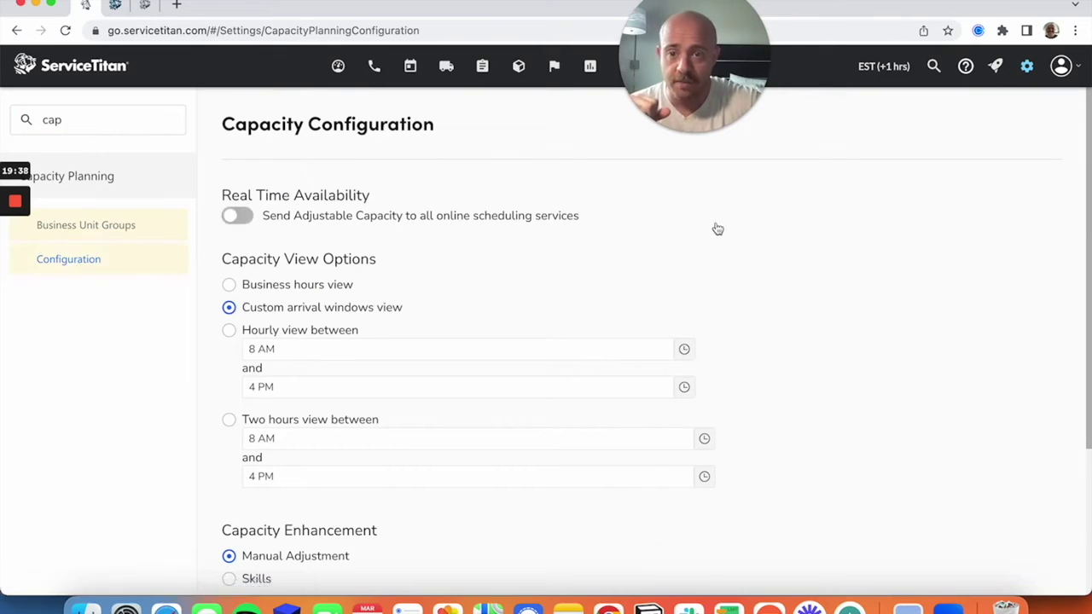
Try the two-hours capacity view option and switch back to the custom arrival windows view.
scroll(714, 229, down, 2)
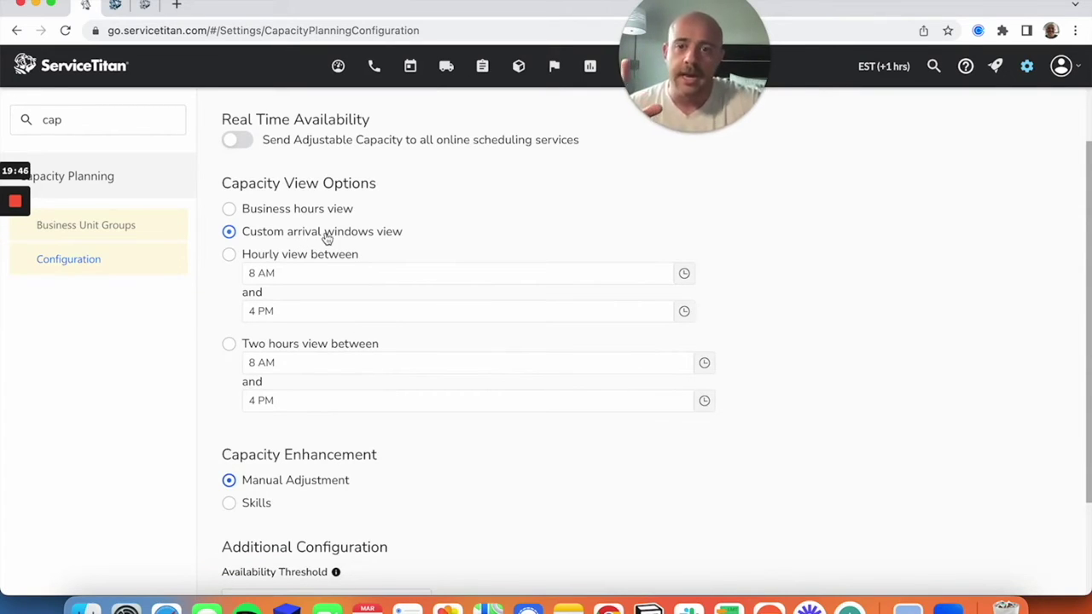
click(286, 345)
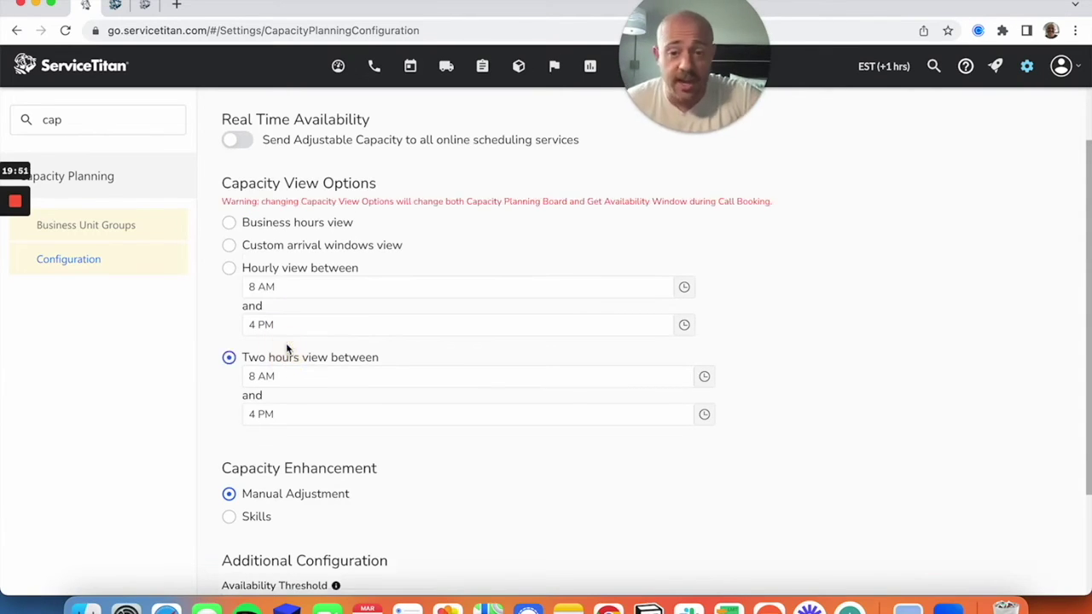
click(362, 247)
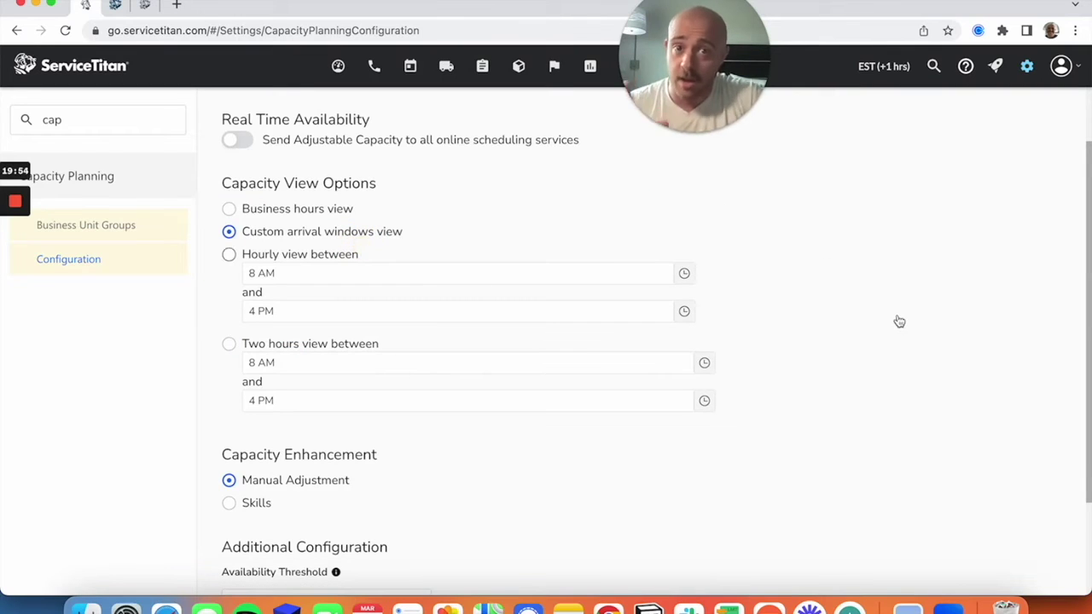
Try Skills as the capacity enhancement, return to Manual Adjustment, and look at the availability threshold.
scroll(899, 322, down, 1)
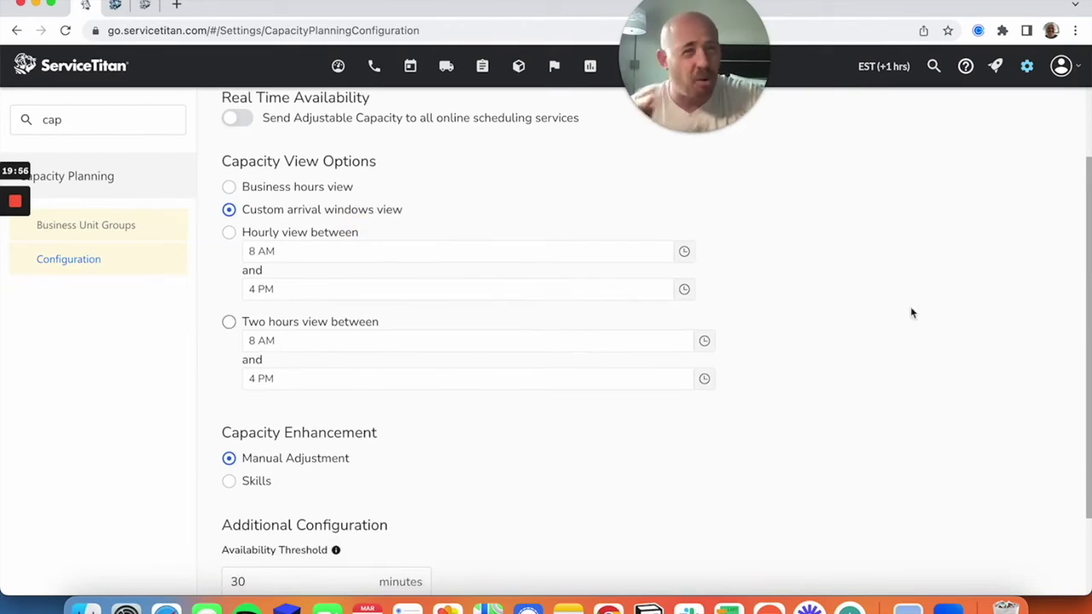
scroll(426, 256, down, 4)
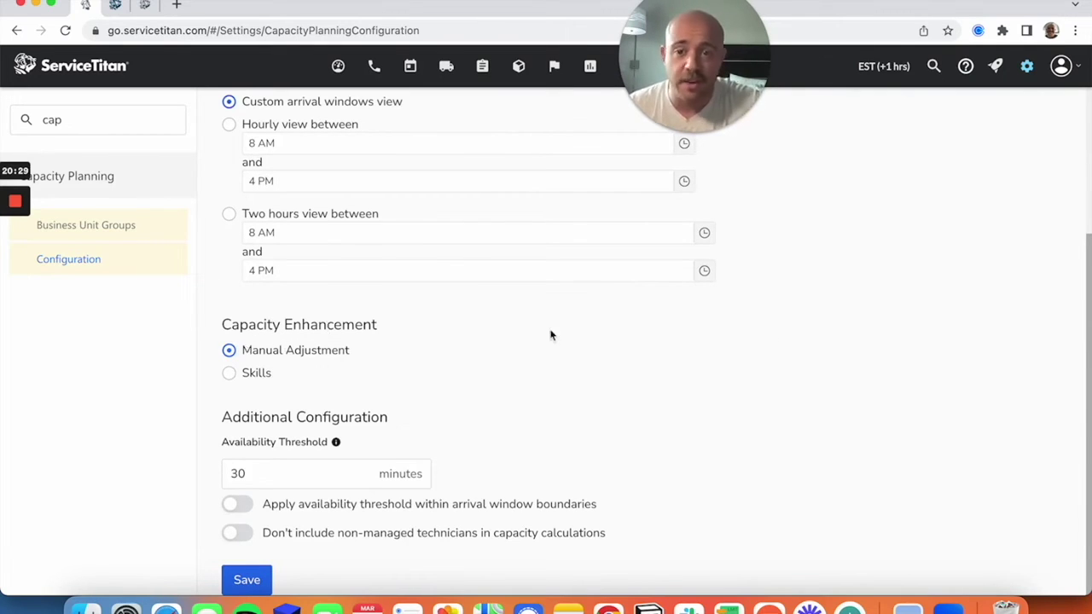
click(249, 376)
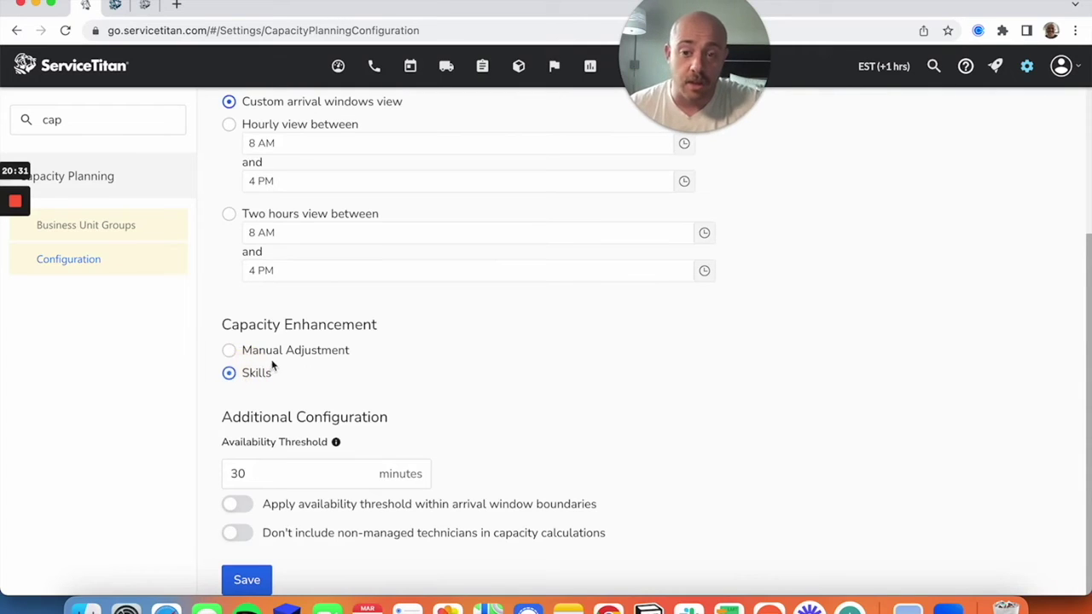
click(279, 362)
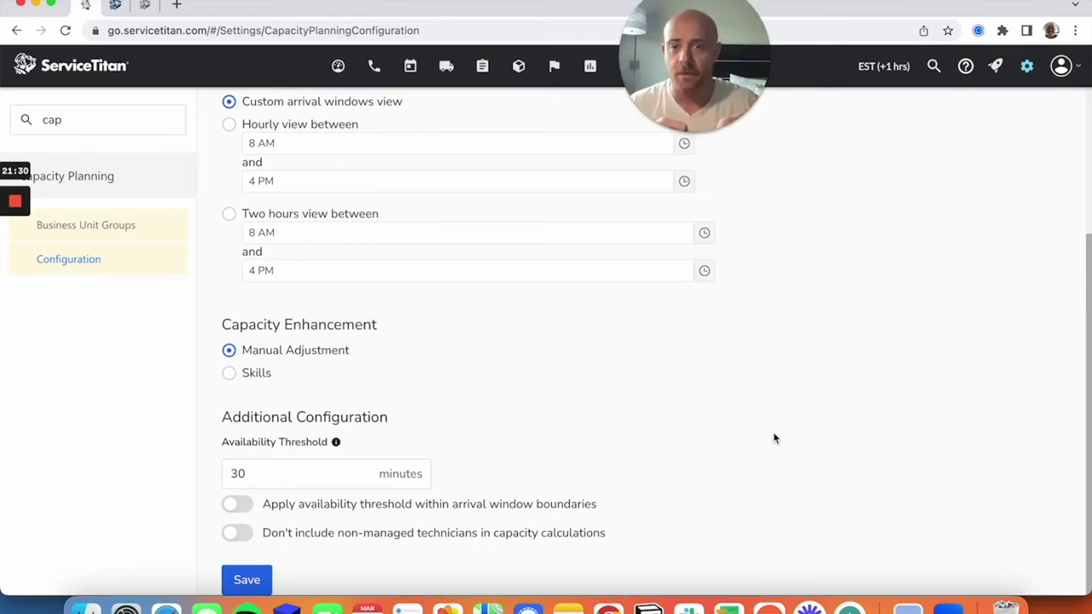
click(236, 473)
click(629, 430)
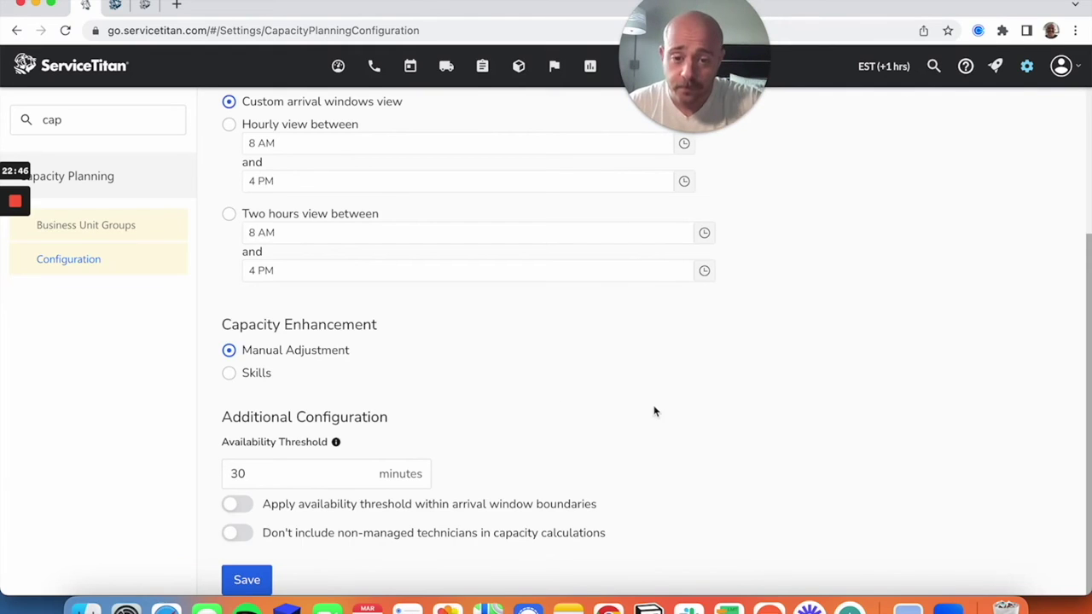
Enable sending adjustable capacity to all online scheduling services and save the capacity configuration.
scroll(693, 333, up, 5)
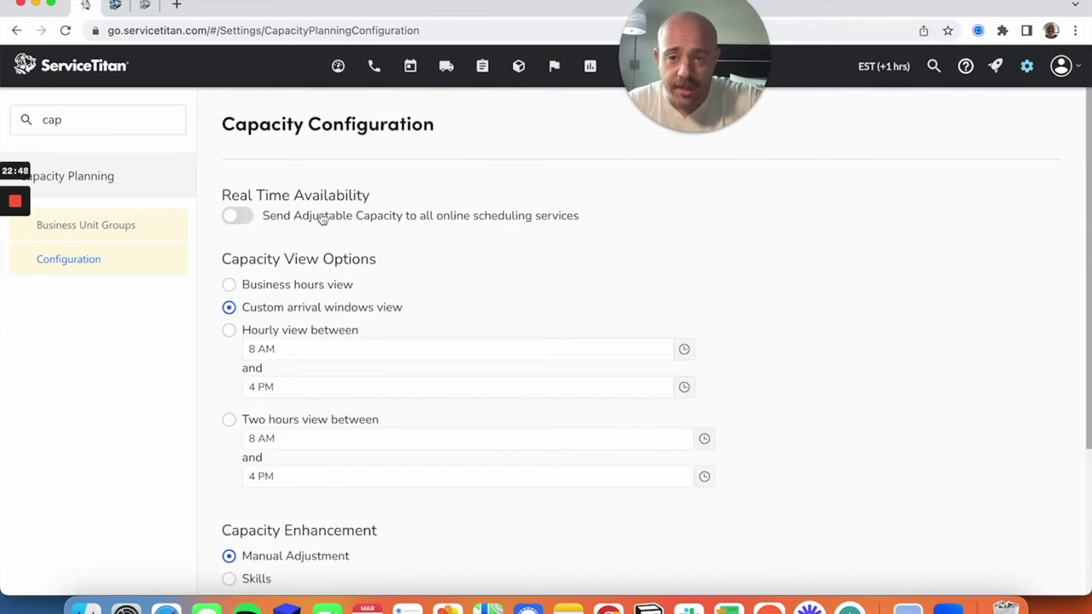
click(239, 217)
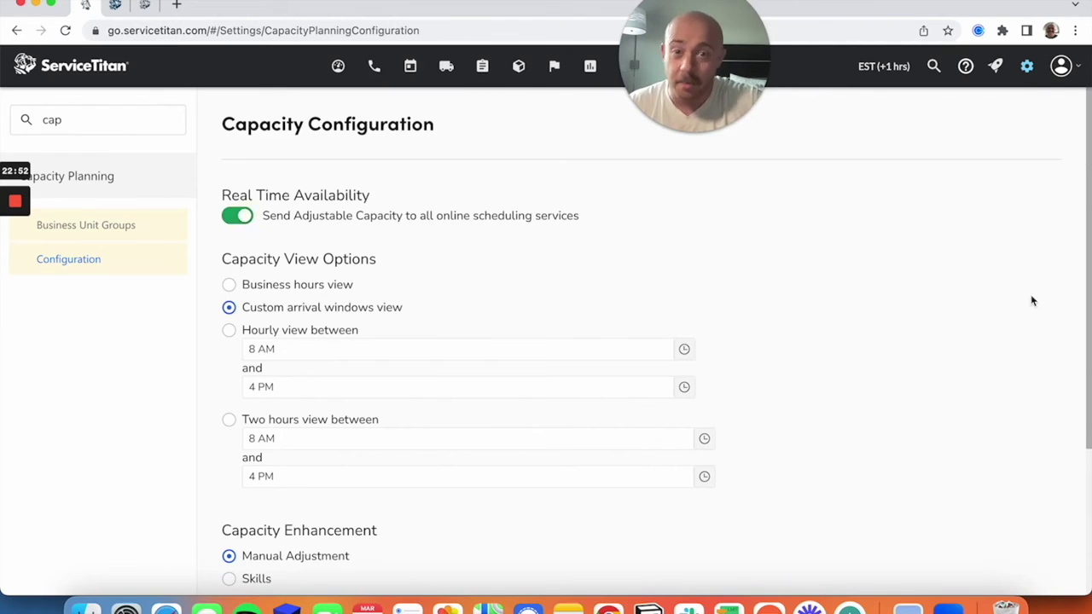
scroll(1032, 301, down, 1)
scroll(1032, 300, down, 1)
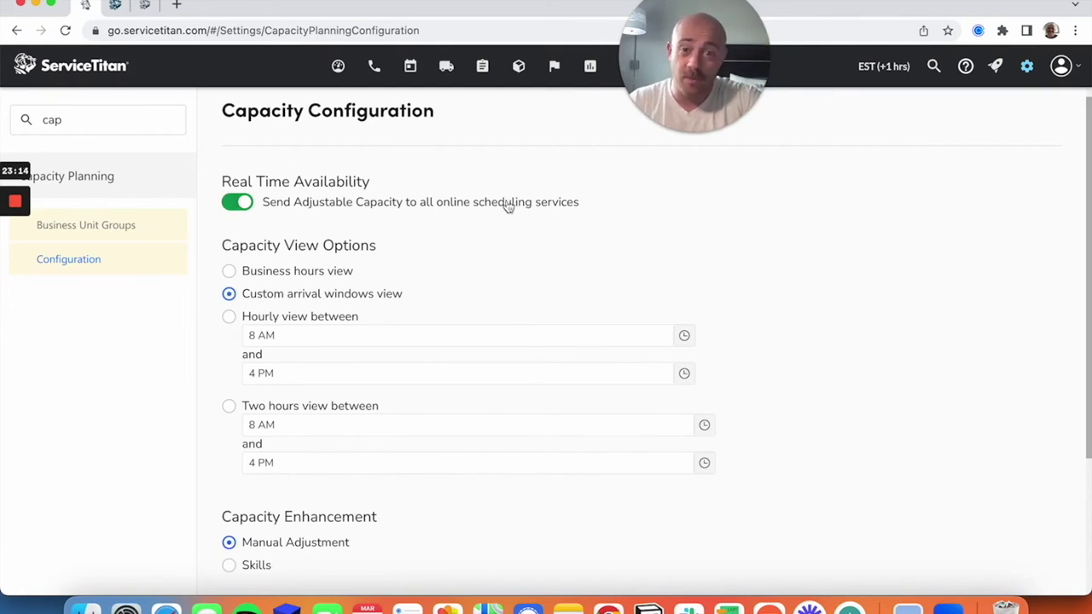
scroll(845, 254, down, 5)
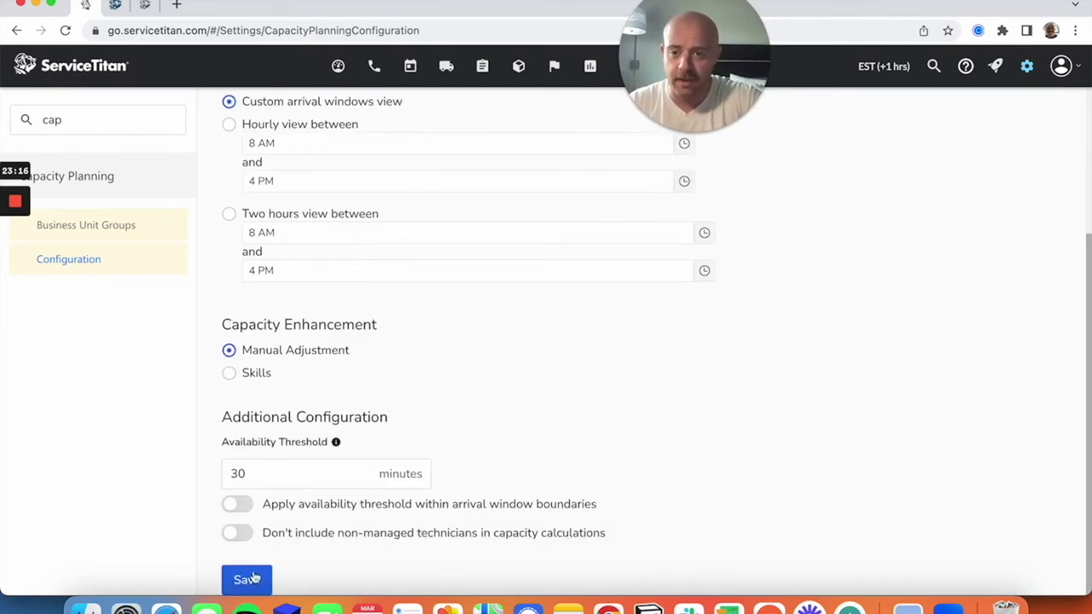
click(231, 580)
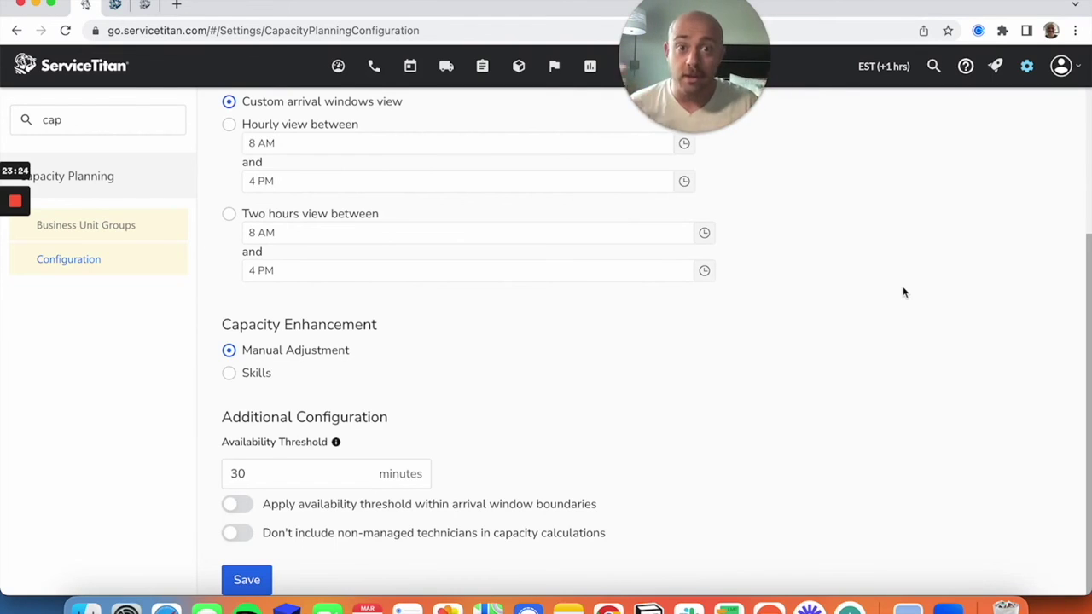
Open the Capacity Planning board and examine the available hours per business unit from 03/31/2023.
click(410, 66)
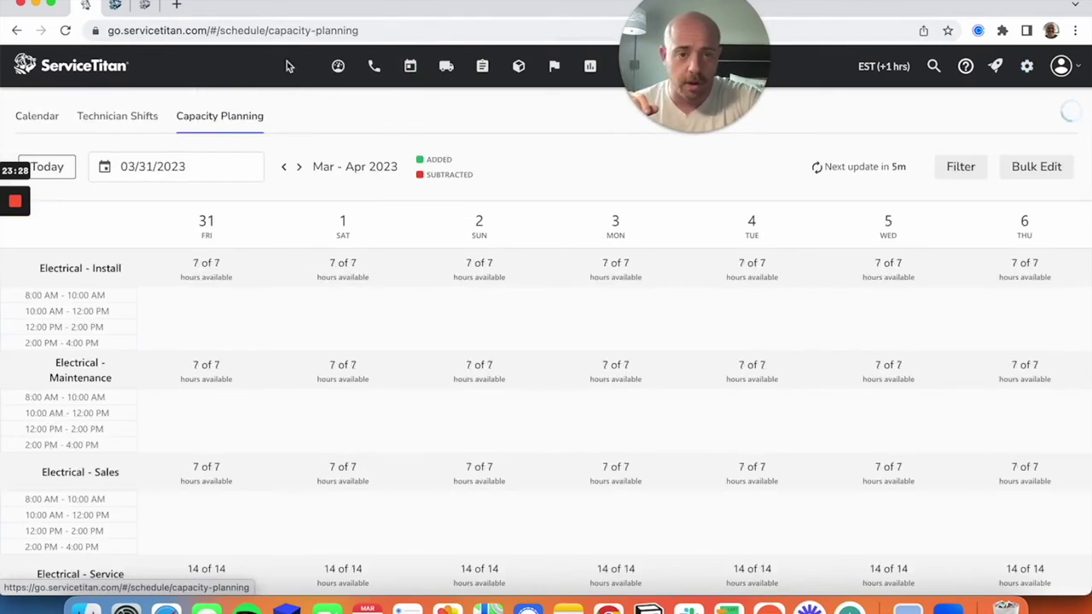
scroll(553, 256, down, 1)
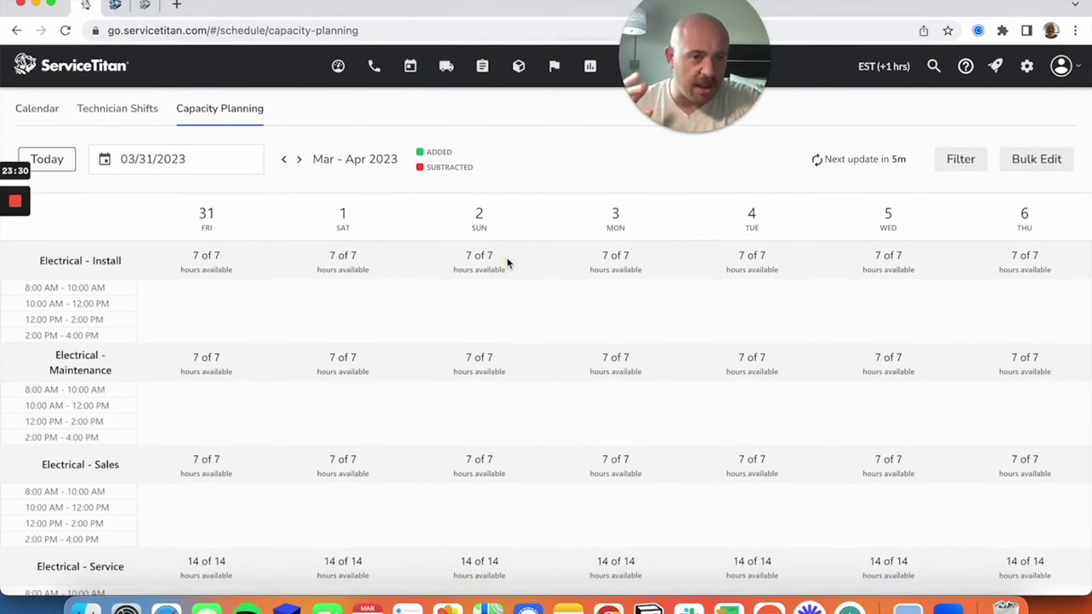
scroll(782, 307, up, 1)
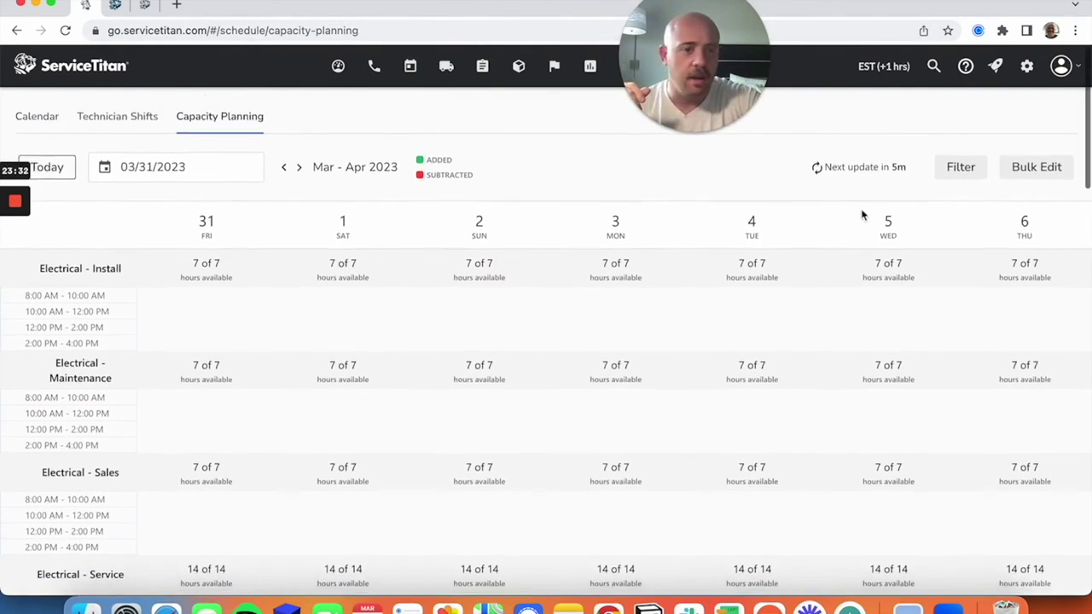
scroll(781, 294, down, 3)
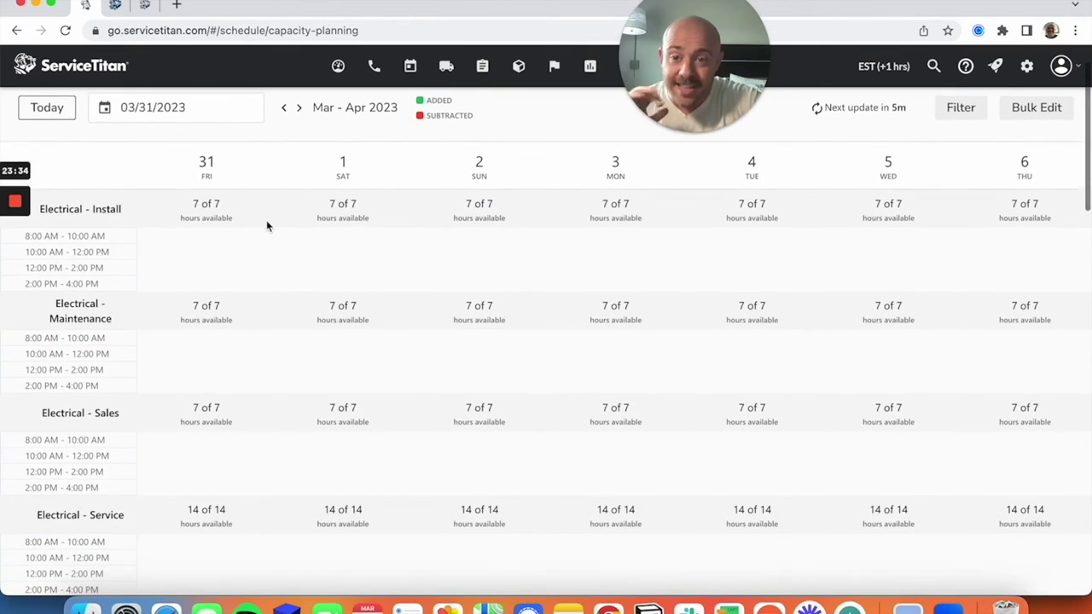
scroll(411, 231, up, 3)
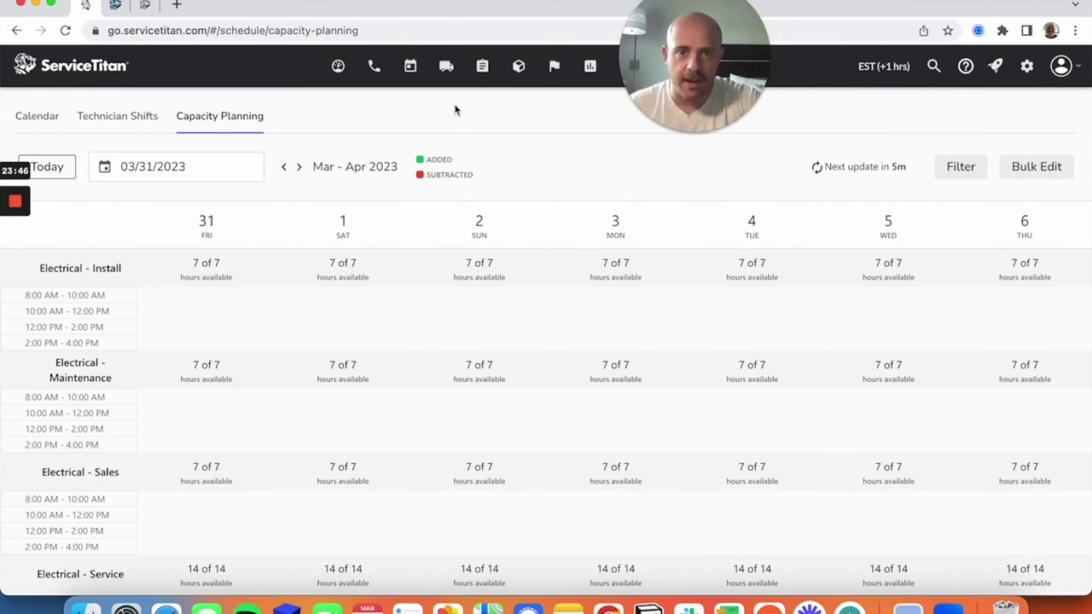
Open the manual call booking and get arrival window availability for the Clogged Drain job in Plumbing - Service.
click(437, 85)
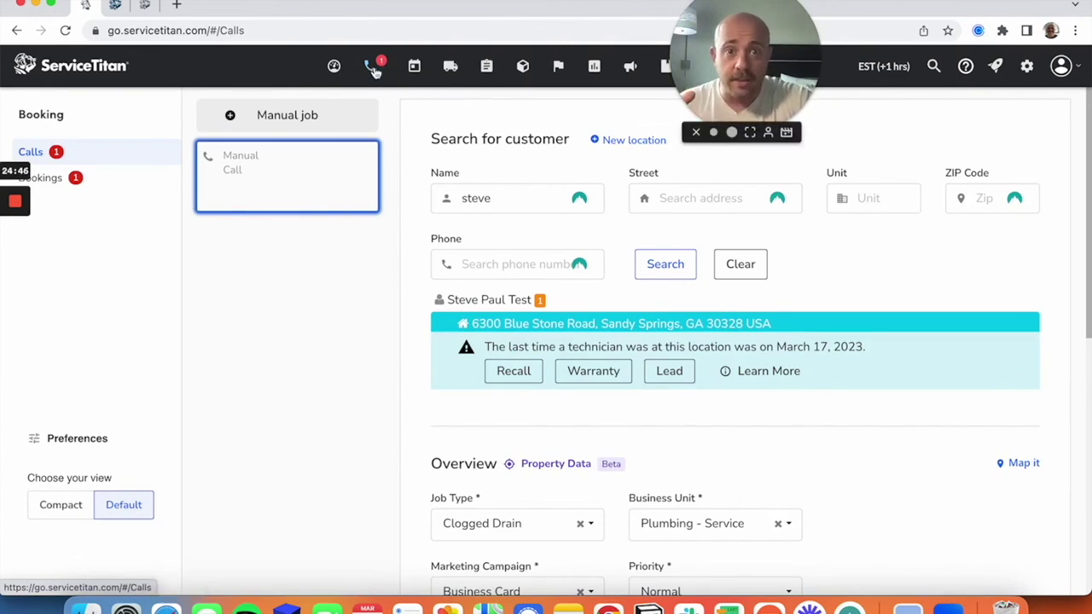
scroll(685, 317, down, 1)
scroll(685, 317, down, 5)
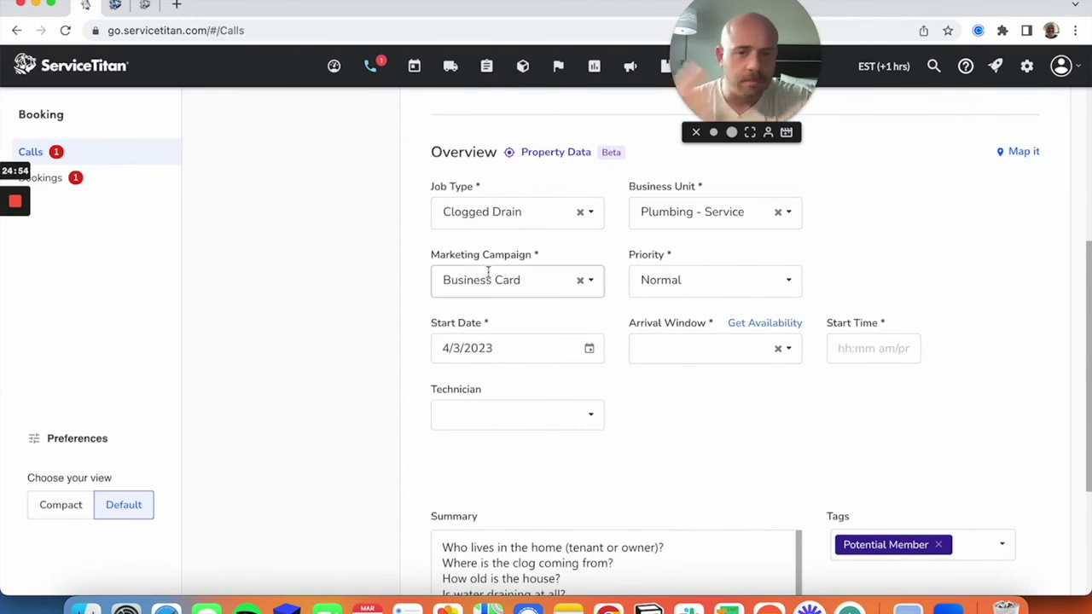
scroll(931, 211, down, 1)
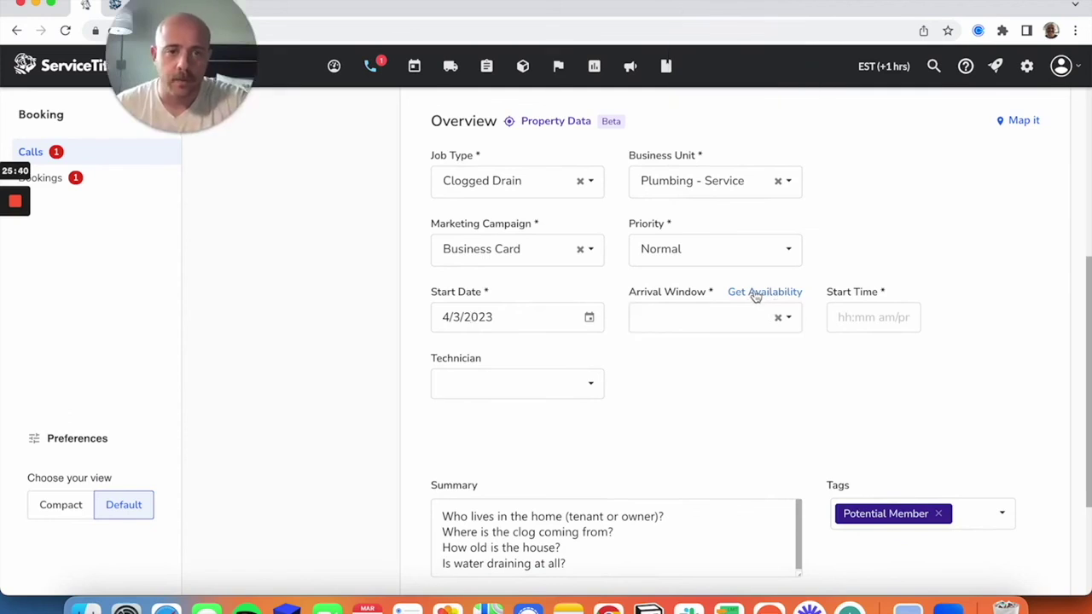
click(756, 294)
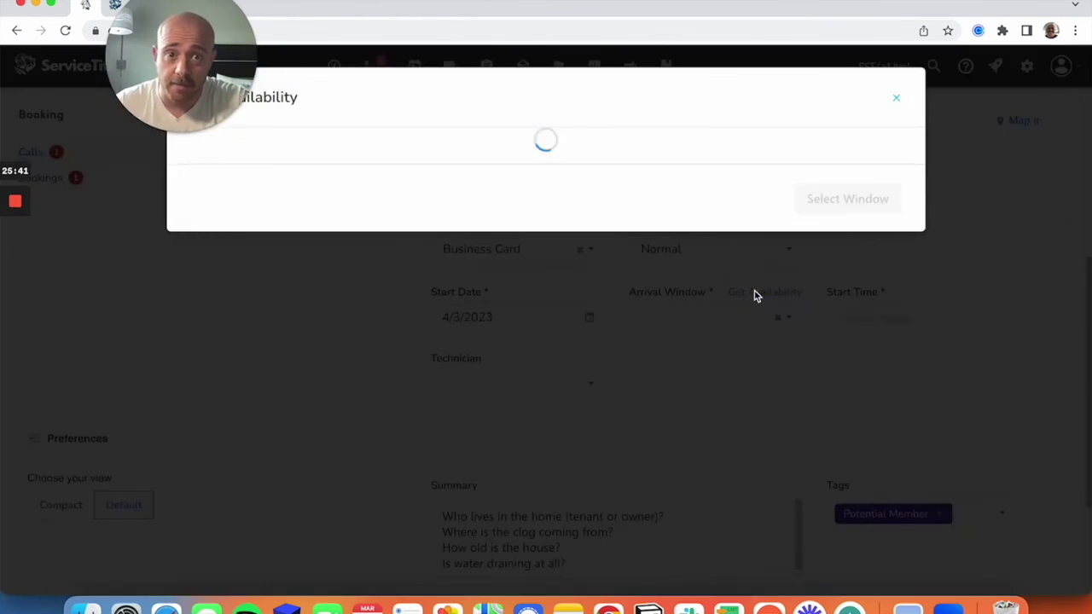
Choose the 11:00a - 1:00p arrival window on Thursday, 04/06/23, for the job.
scroll(634, 195, down, 3)
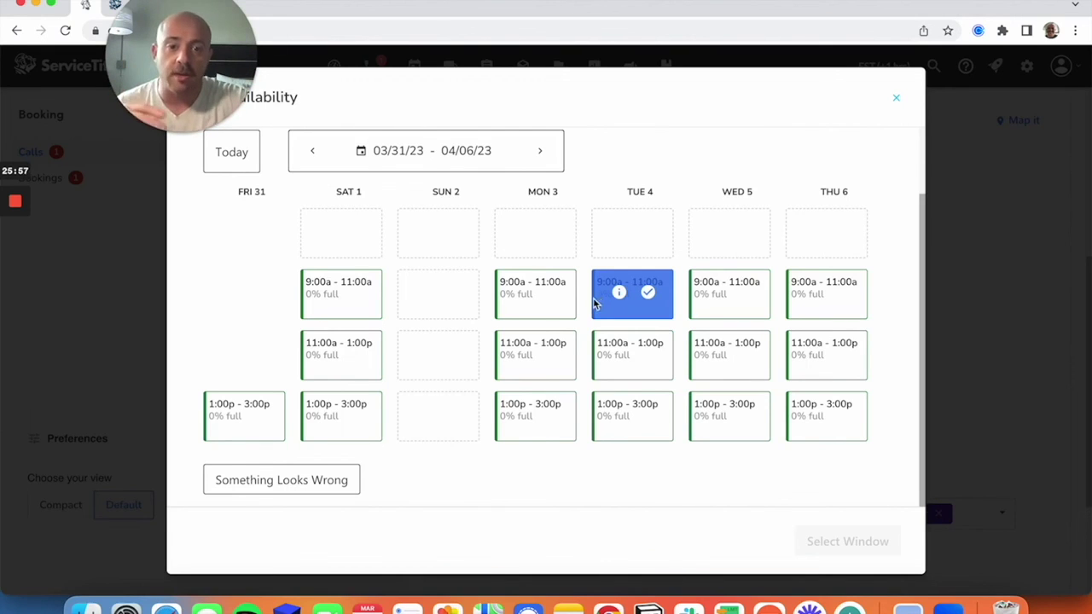
mouse_move(610, 303)
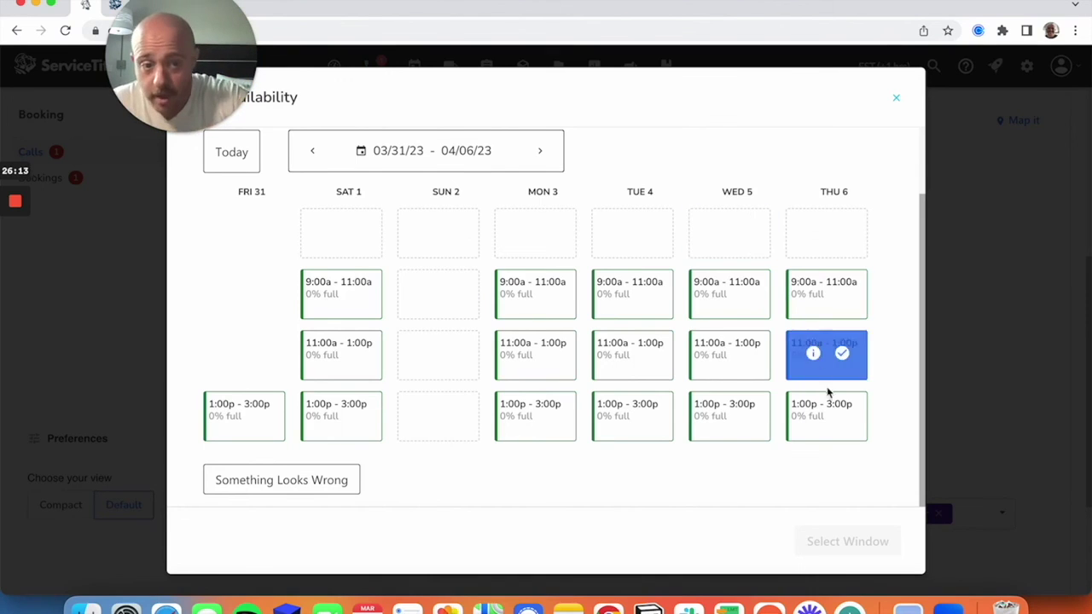
click(845, 357)
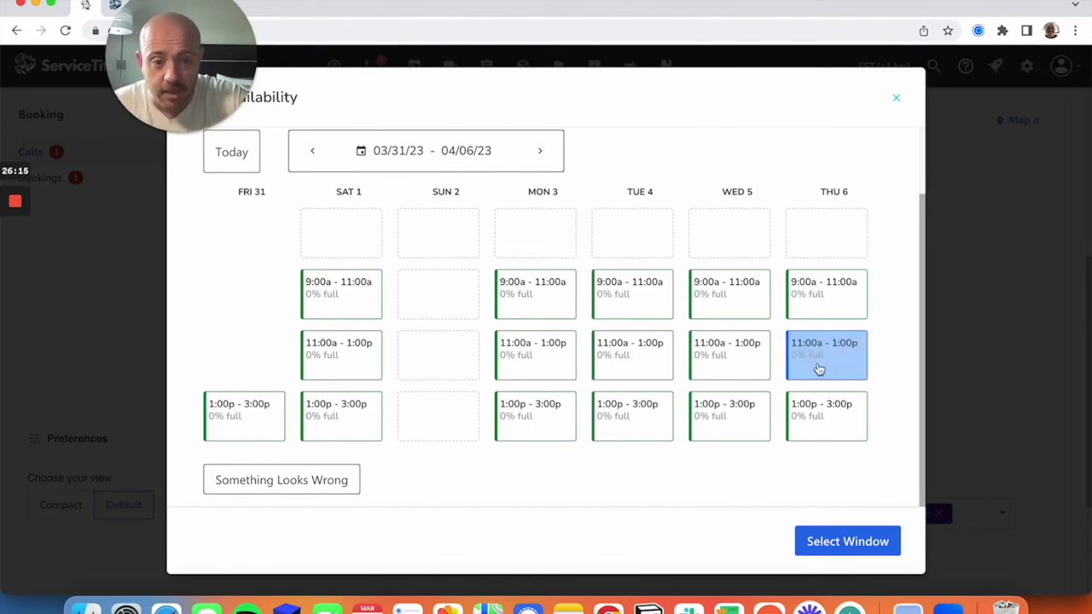